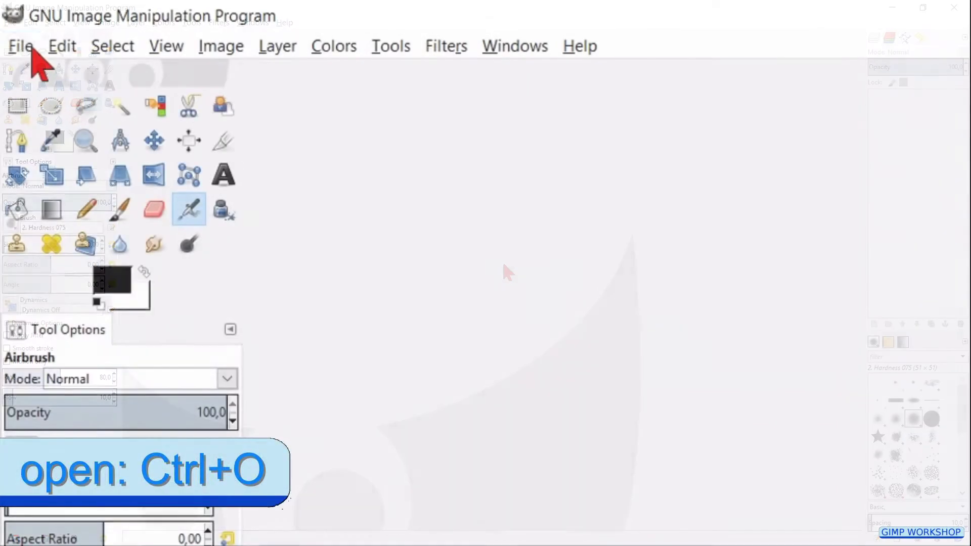
Open woman-2263310_1920.jpg from the tu 35 WPAP popart folder.
click(10, 22)
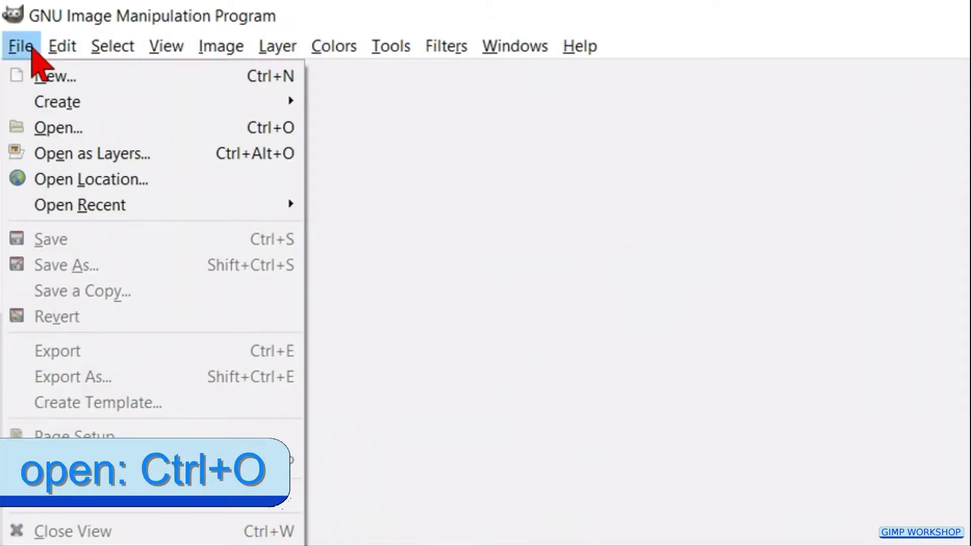
click(61, 128)
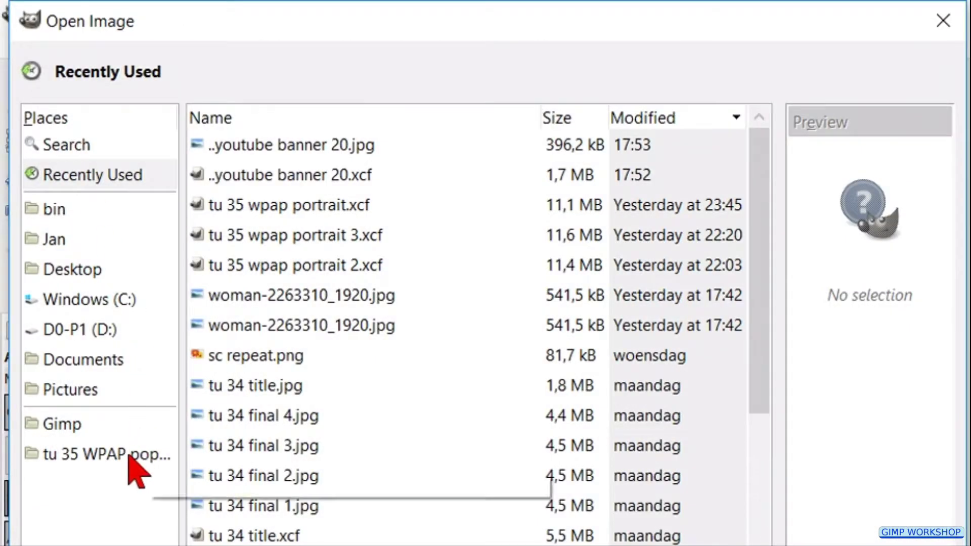
click(129, 454)
click(309, 242)
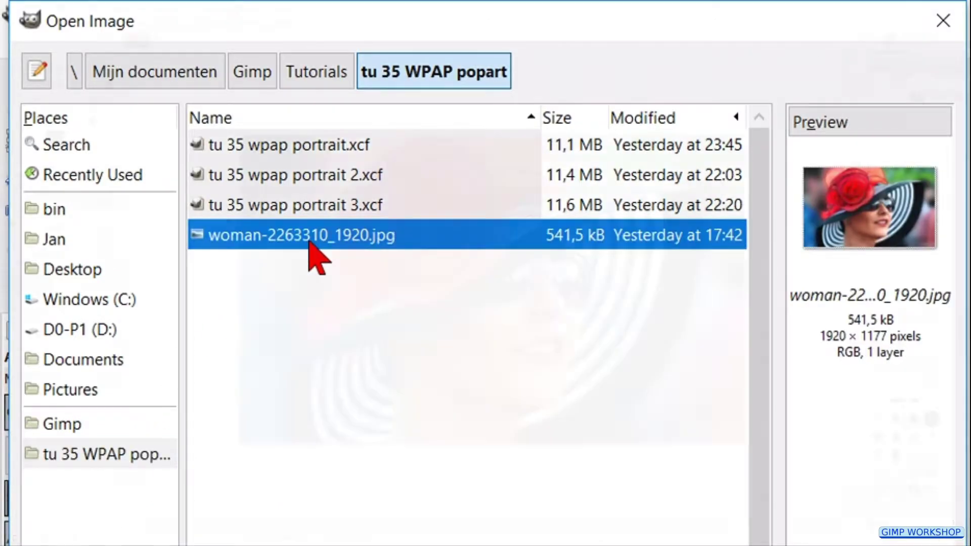
double_click(309, 242)
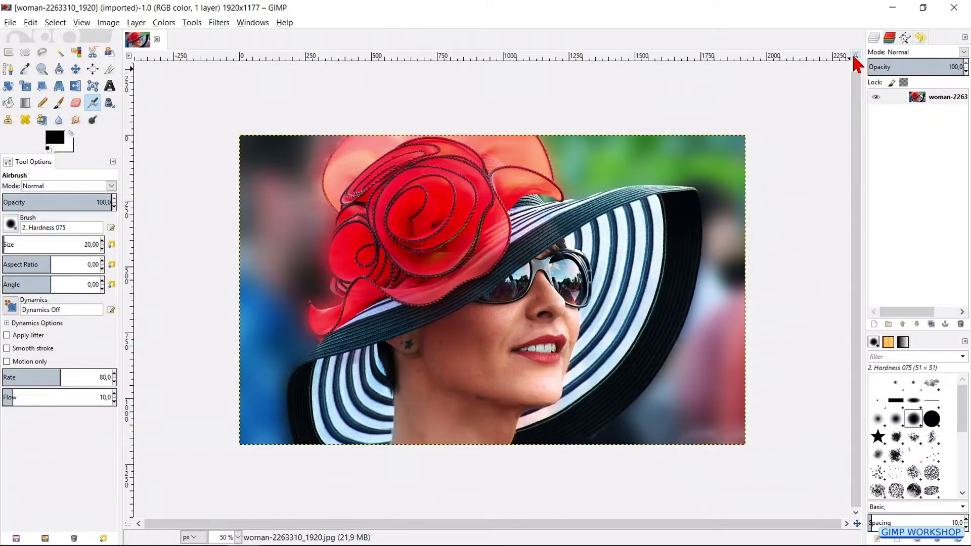
Fit the image to the window, duplicate the photo layer and add a transparent 'wpap portrait' layer.
click(855, 56)
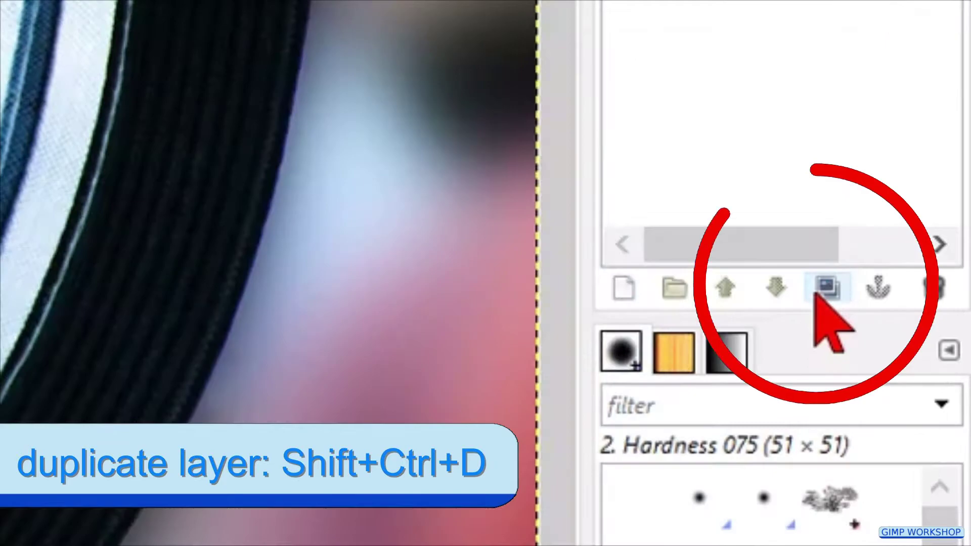
click(816, 293)
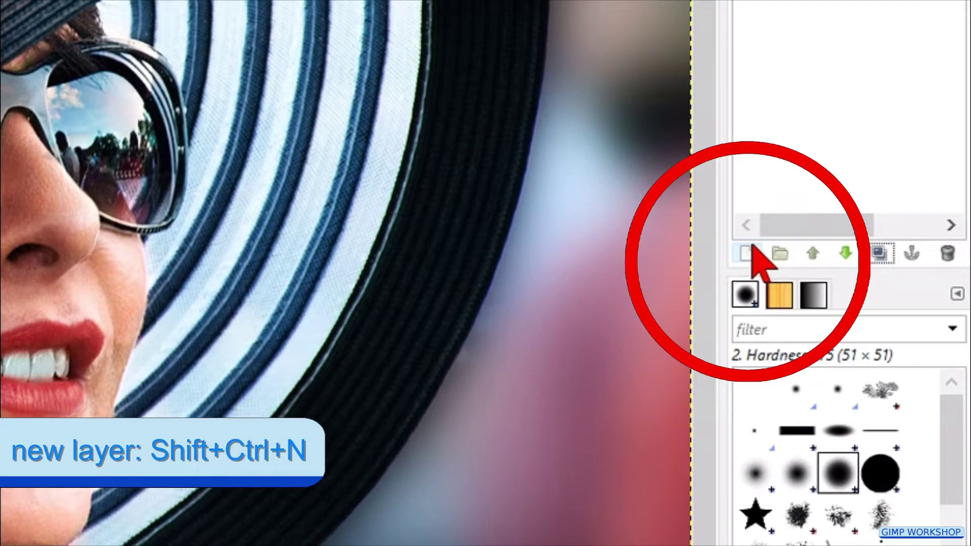
click(752, 248)
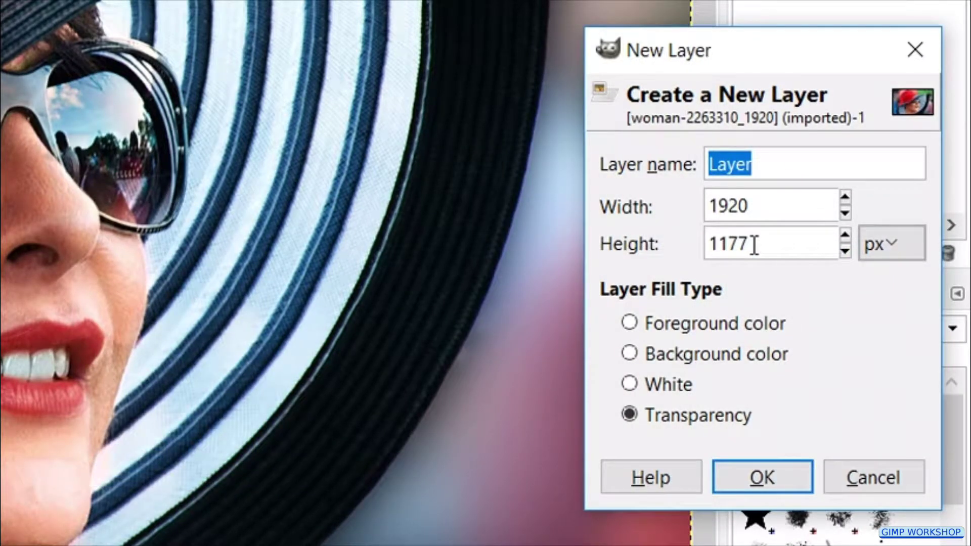
text(wpap )
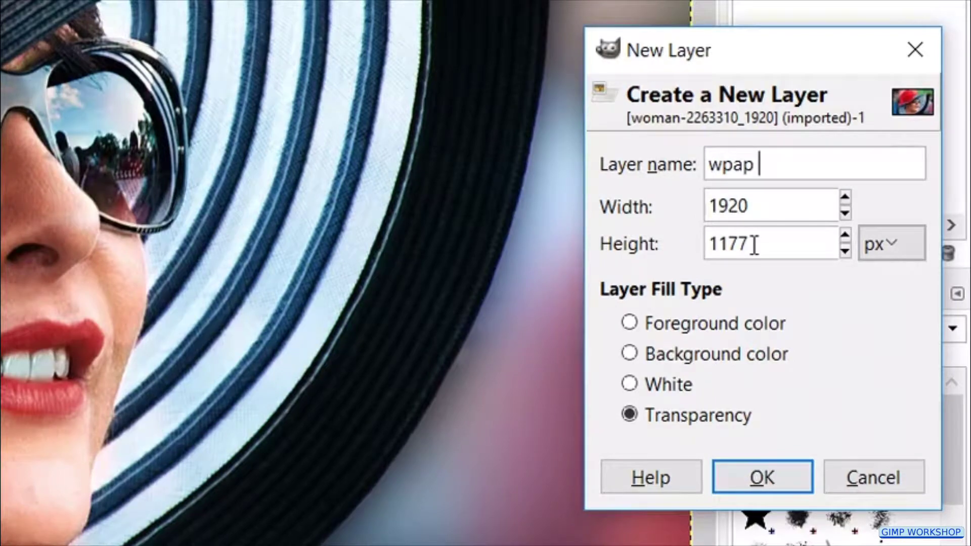
text(portrait)
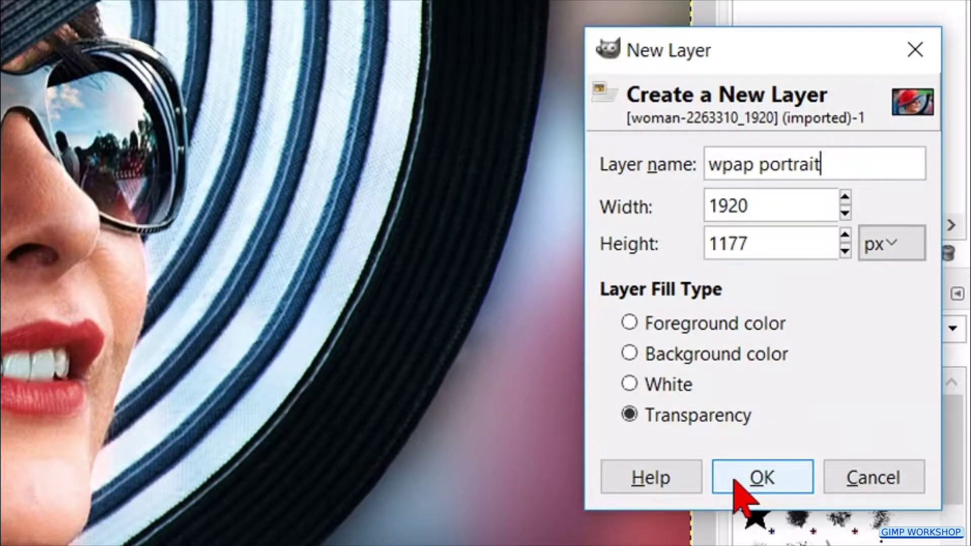
click(734, 481)
Add a new white-filled layer named 'white background'.
click(748, 255)
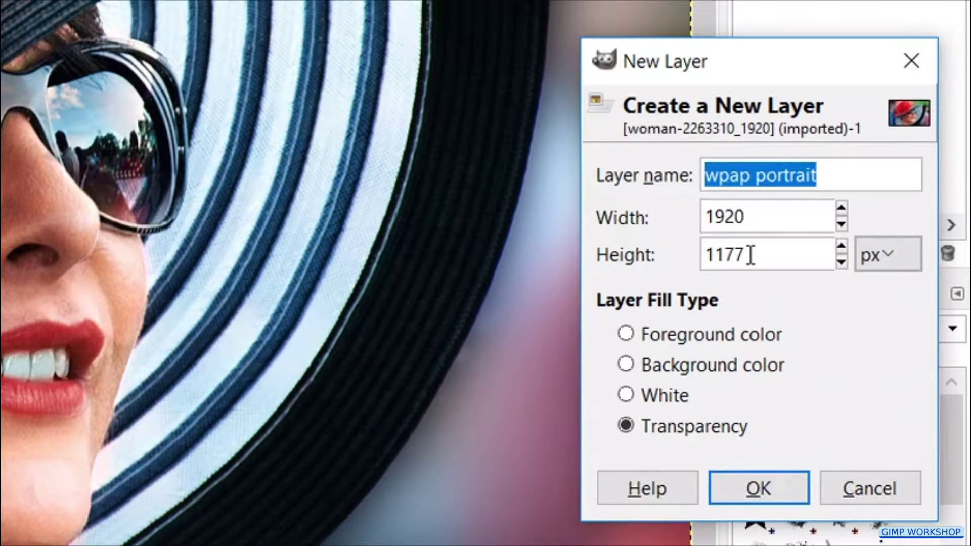
text(white )
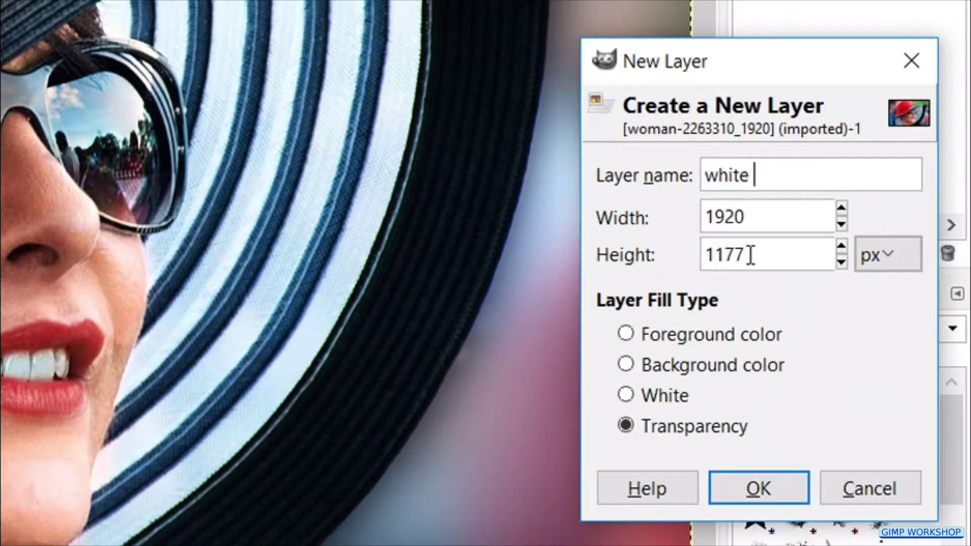
text(backgroun)
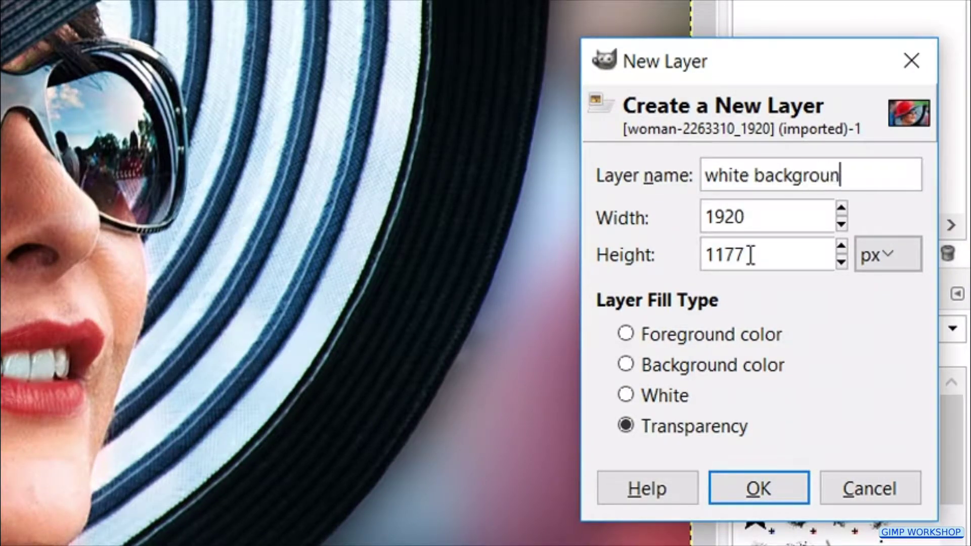
text(d)
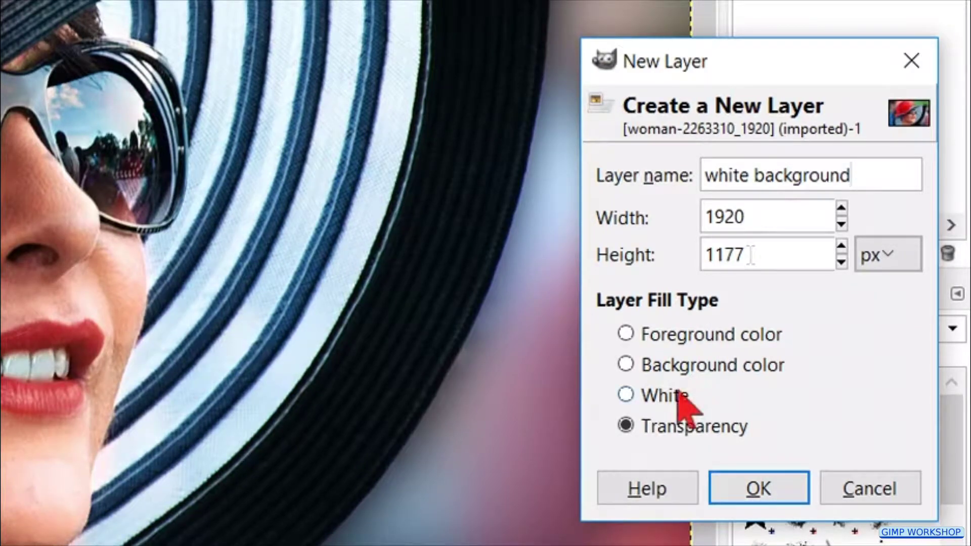
click(679, 394)
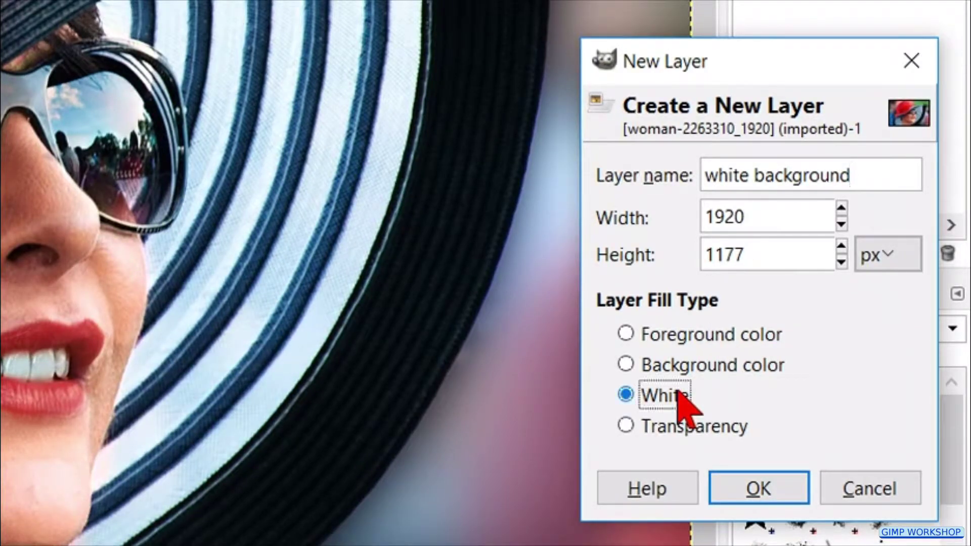
click(771, 485)
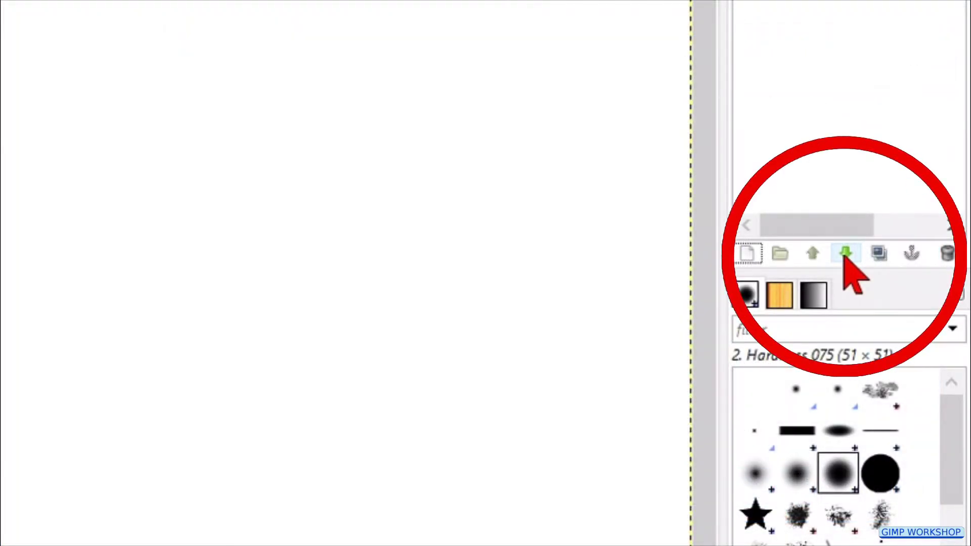
Lower the white background layer to the bottom and rename the upper photo copy 'desaturate'.
click(844, 256)
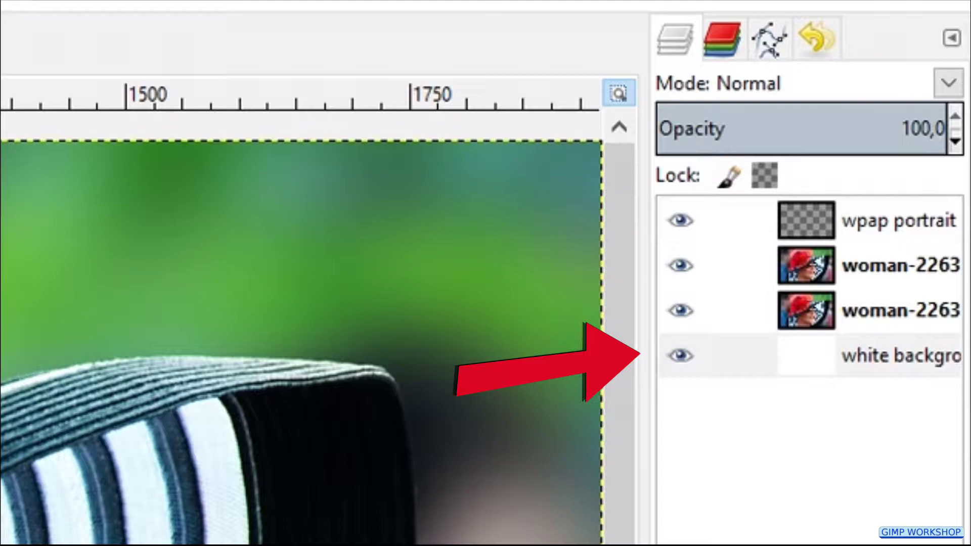
click(871, 272)
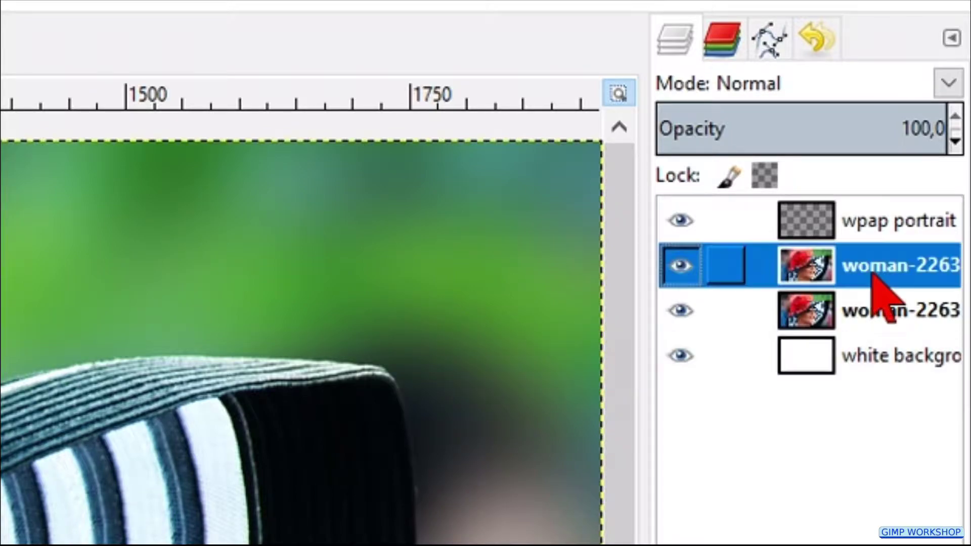
double_click(872, 273)
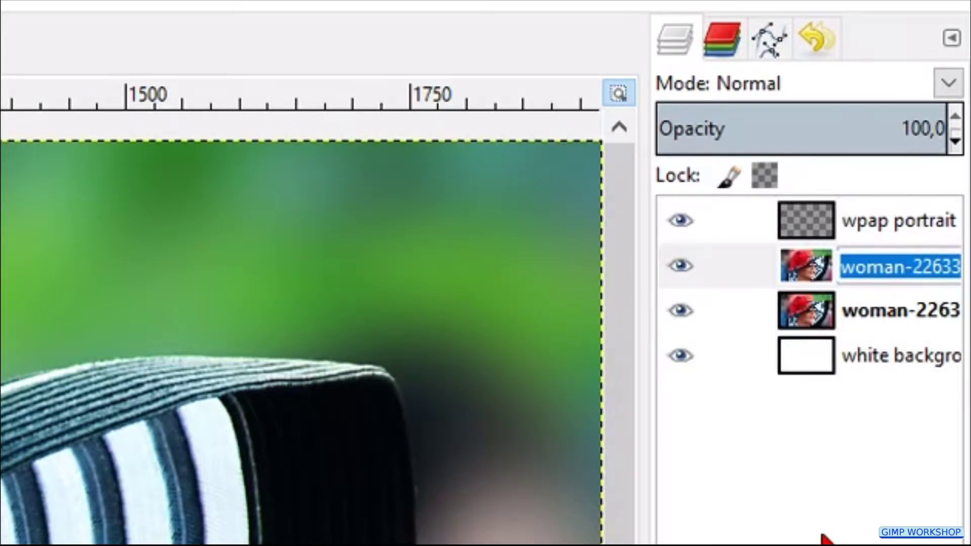
text(desatura)
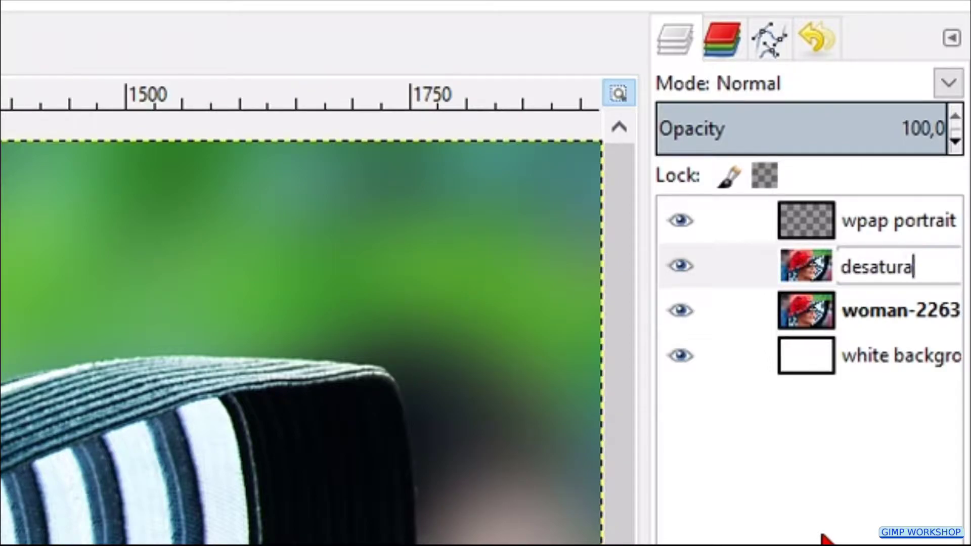
text(te)
key(Return)
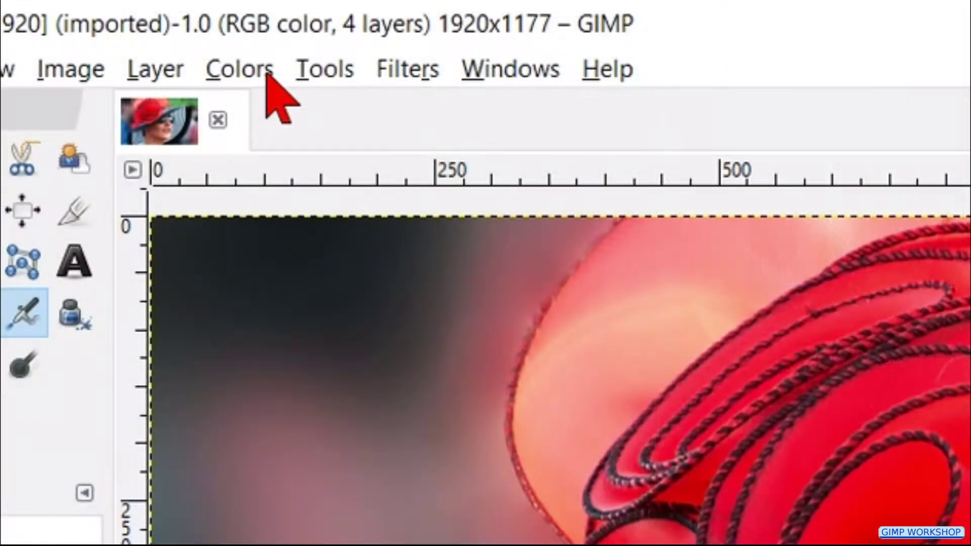
Desaturate the photo copy to greyscale based on luminosity.
click(268, 76)
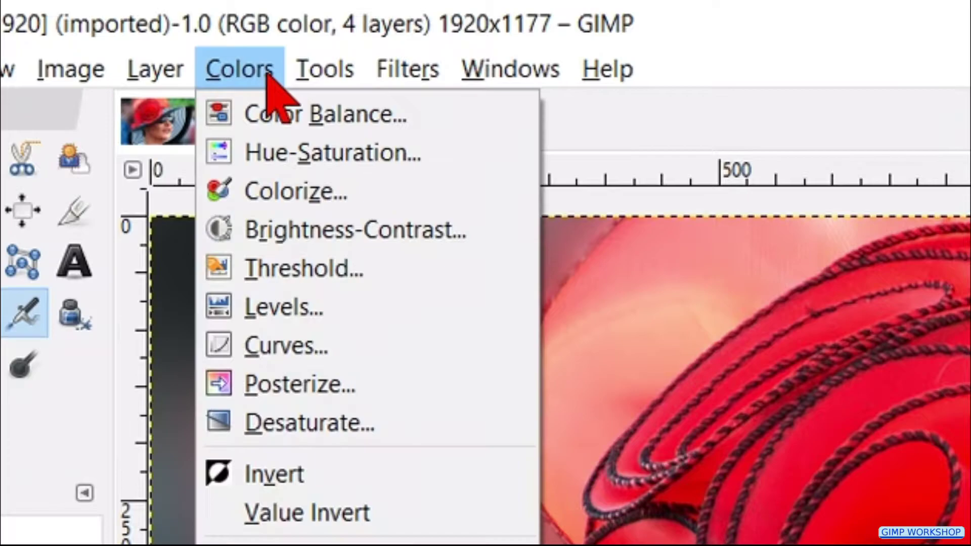
click(303, 422)
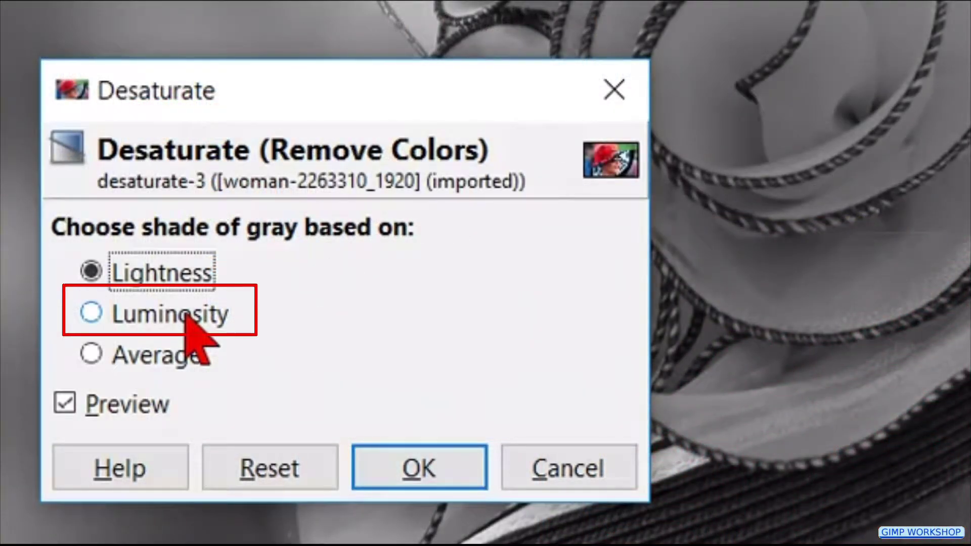
click(185, 319)
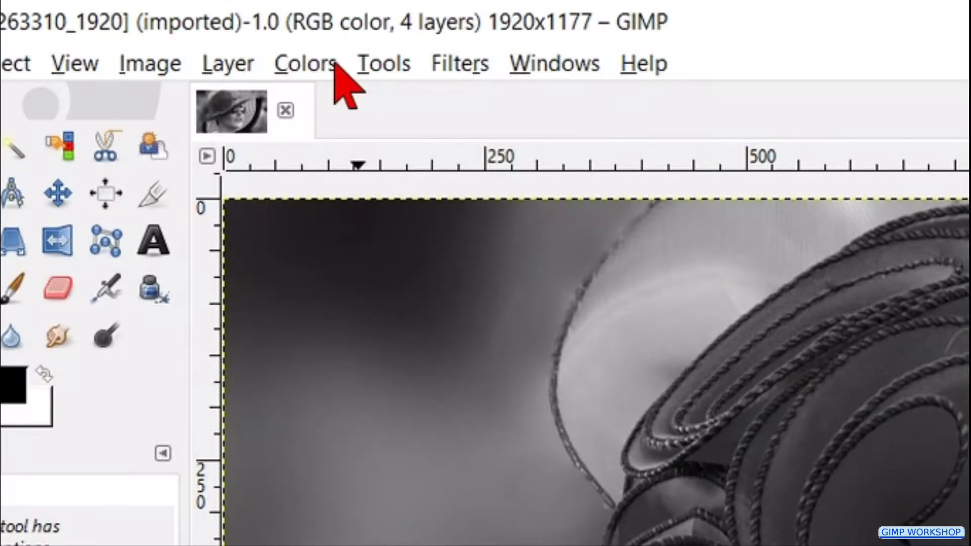
Apply Brightness-Contrast with brightness 60 and contrast -60.
click(335, 81)
click(375, 212)
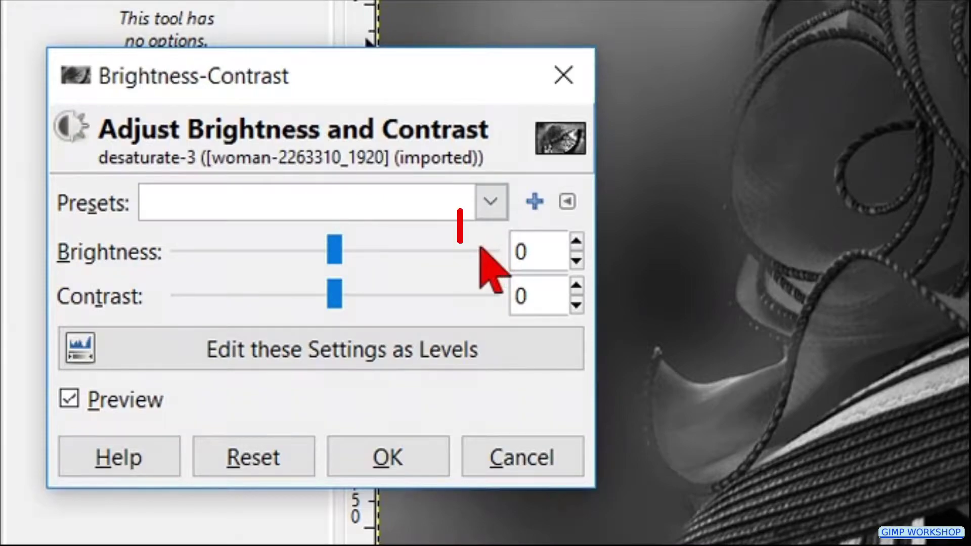
scroll(483, 242, up, 1)
scroll(483, 242, up, 2)
scroll(483, 243, up, 1)
scroll(481, 246, up, 1)
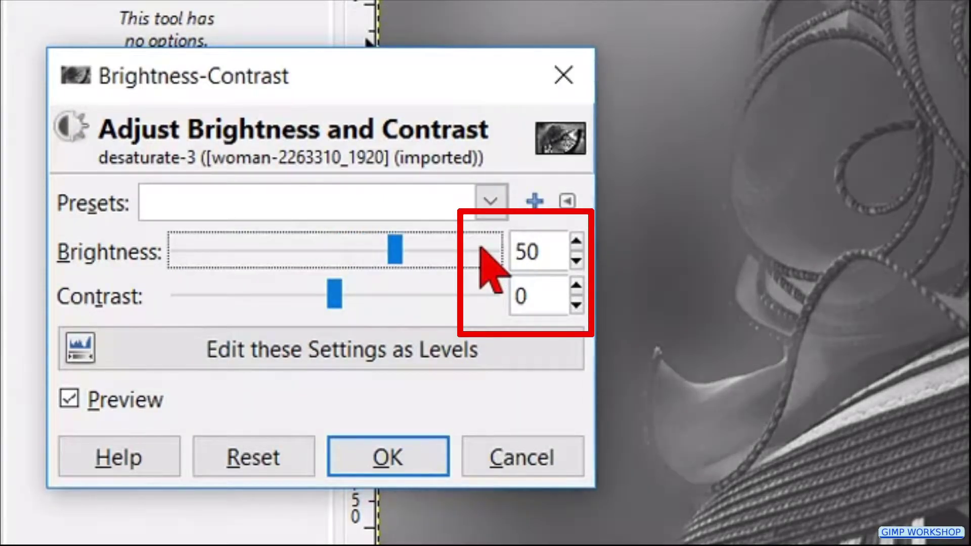
scroll(481, 247, up, 1)
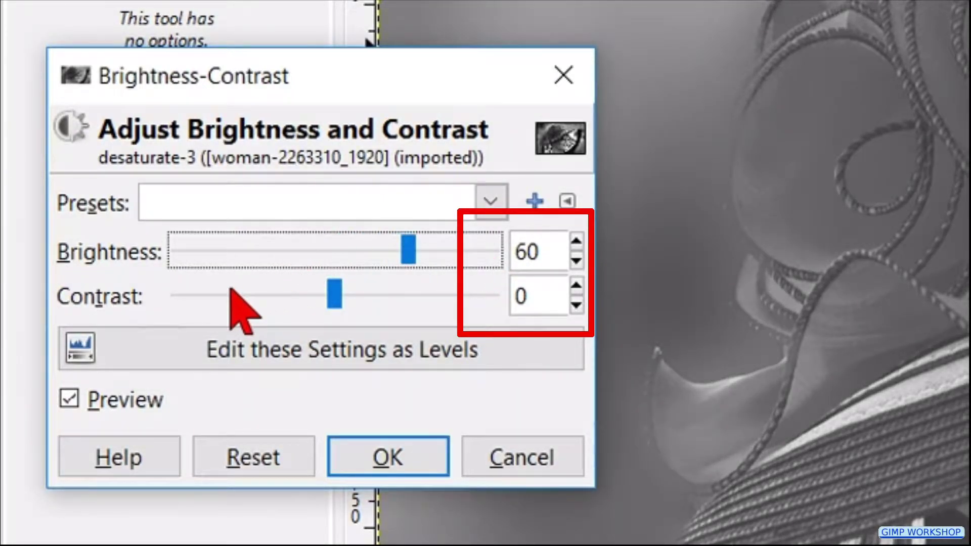
scroll(233, 286, down, 1)
scroll(232, 286, down, 1)
scroll(230, 288, down, 1)
scroll(232, 288, down, 1)
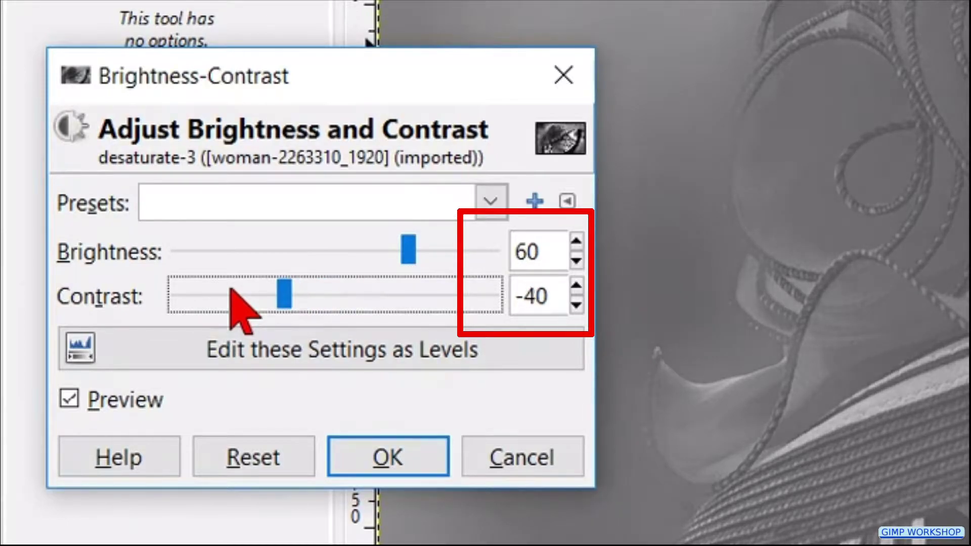
scroll(232, 288, down, 1)
scroll(231, 288, down, 1)
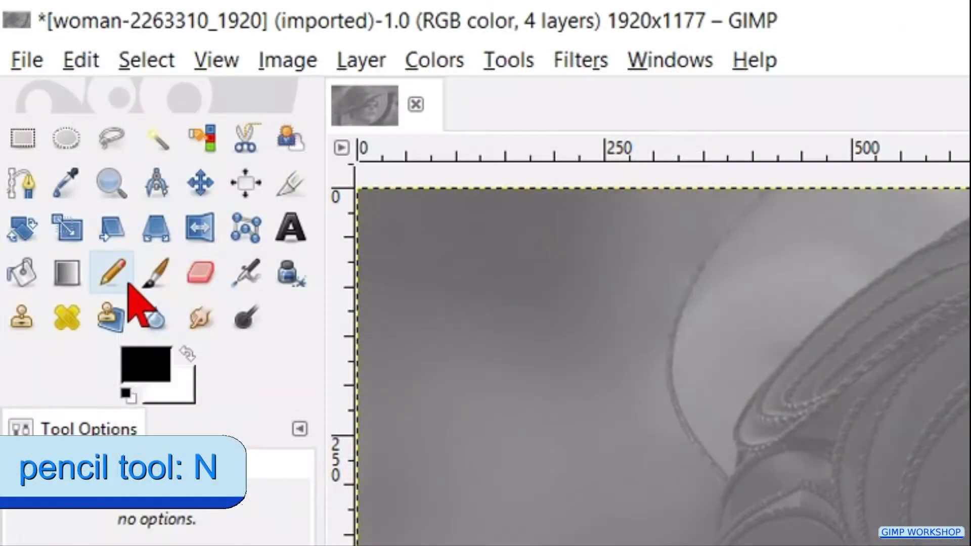
Set the Pencil tool to the '2. Hardness 100' brush at size 1.
click(126, 284)
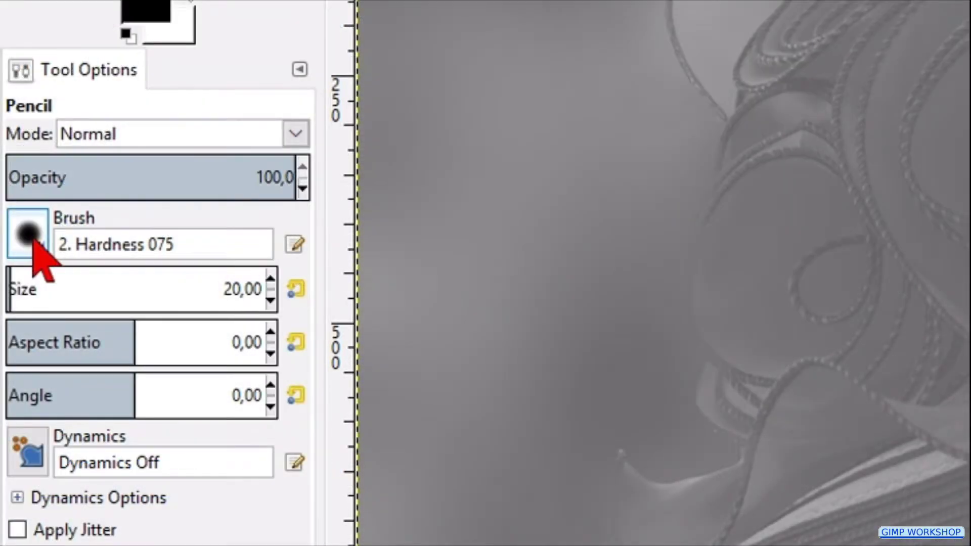
click(30, 237)
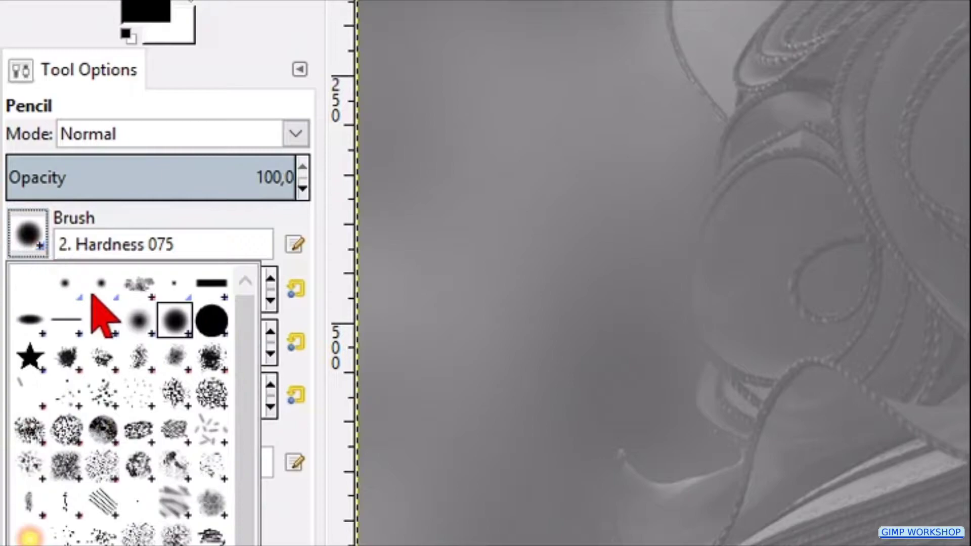
click(208, 320)
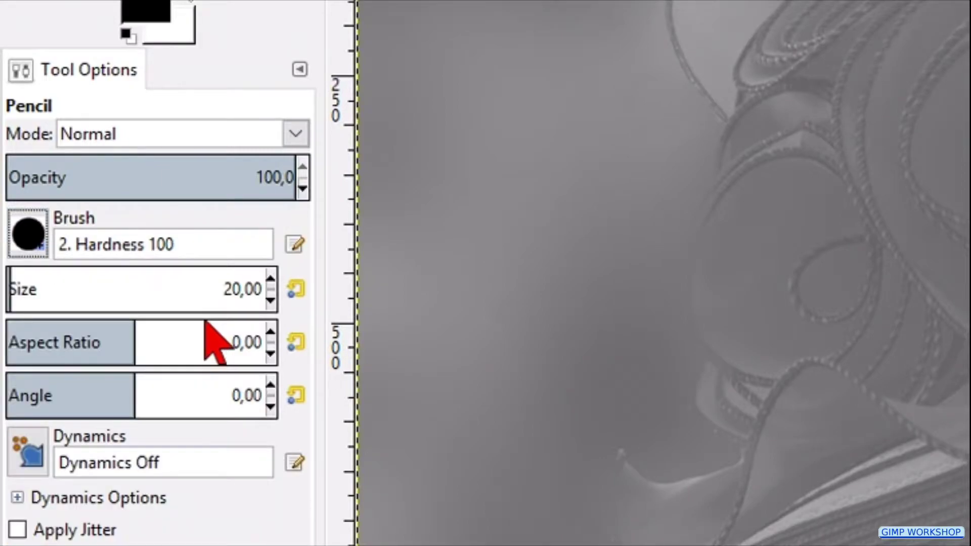
click(270, 302)
click(270, 302)
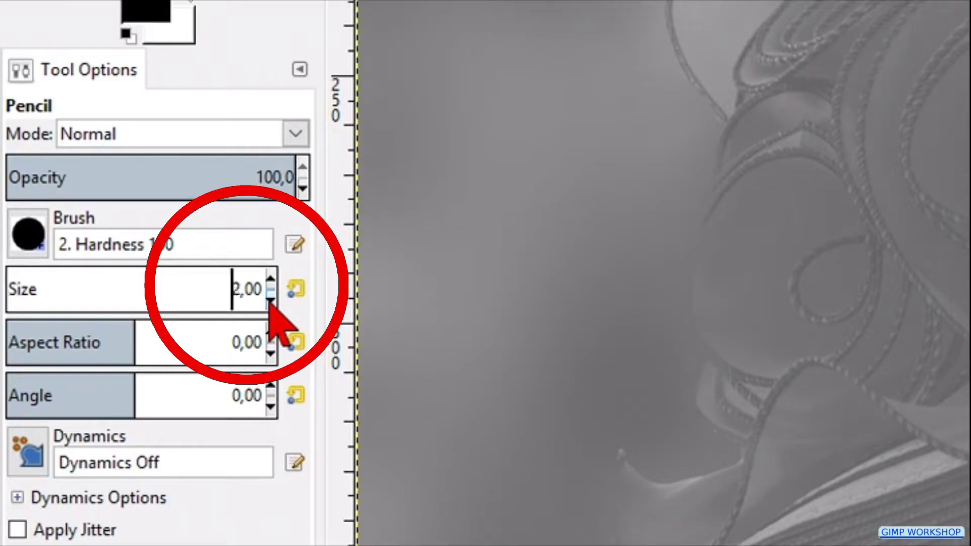
click(269, 302)
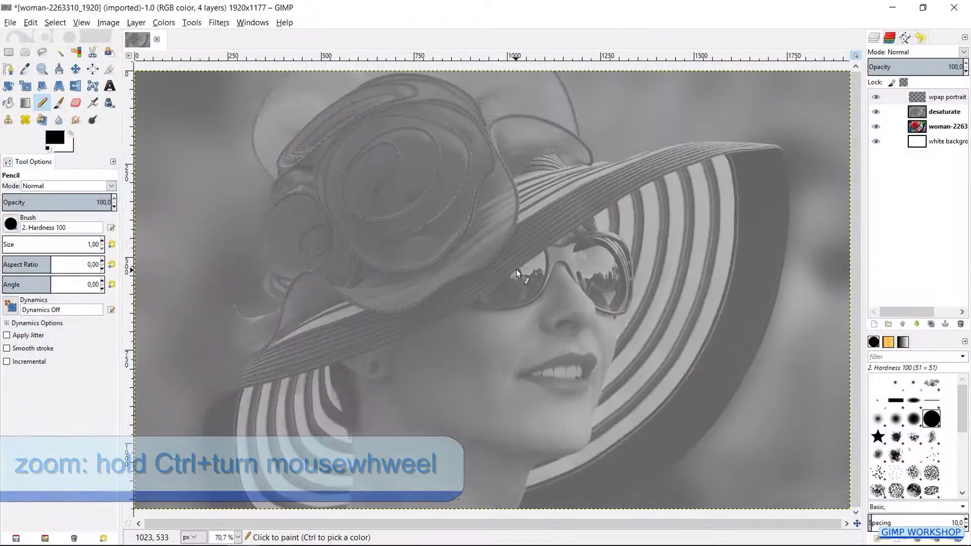
Zoom in on the sunglasses, nose and smile for detailed tracing.
ctrl+scroll(517, 269, up, 1)
ctrl+scroll(517, 269, up, 1)
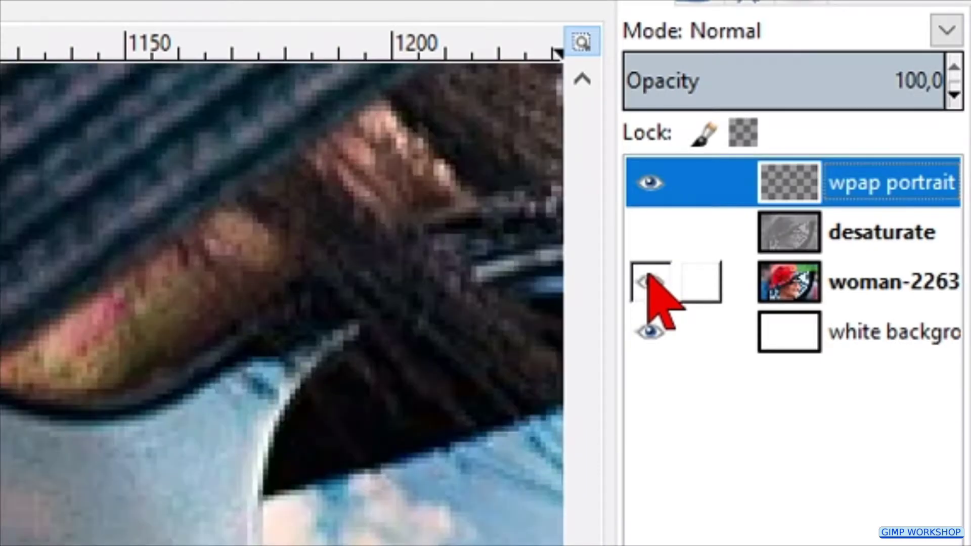
Show the greyscale photo again and draw a straight divider across the lower lens rim.
click(650, 232)
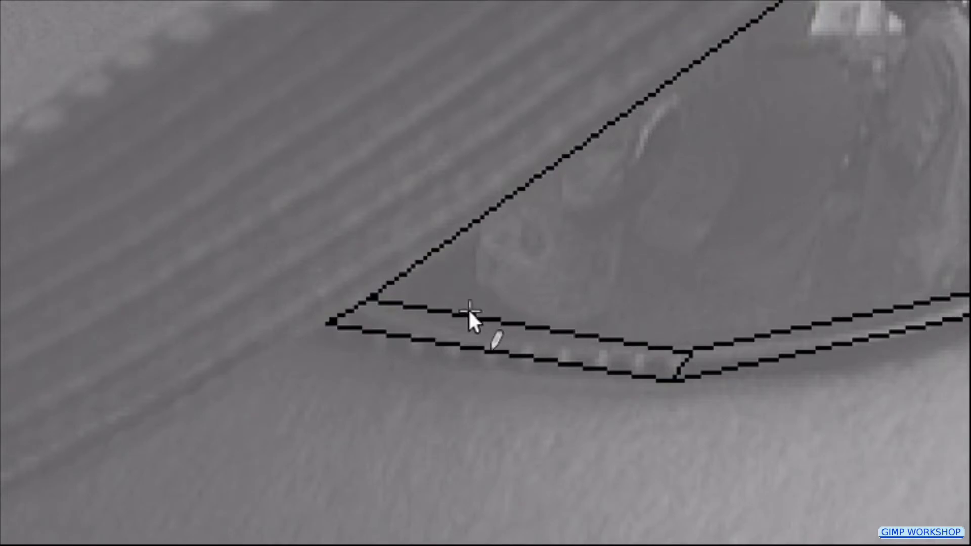
click(469, 311)
shift+click(450, 341)
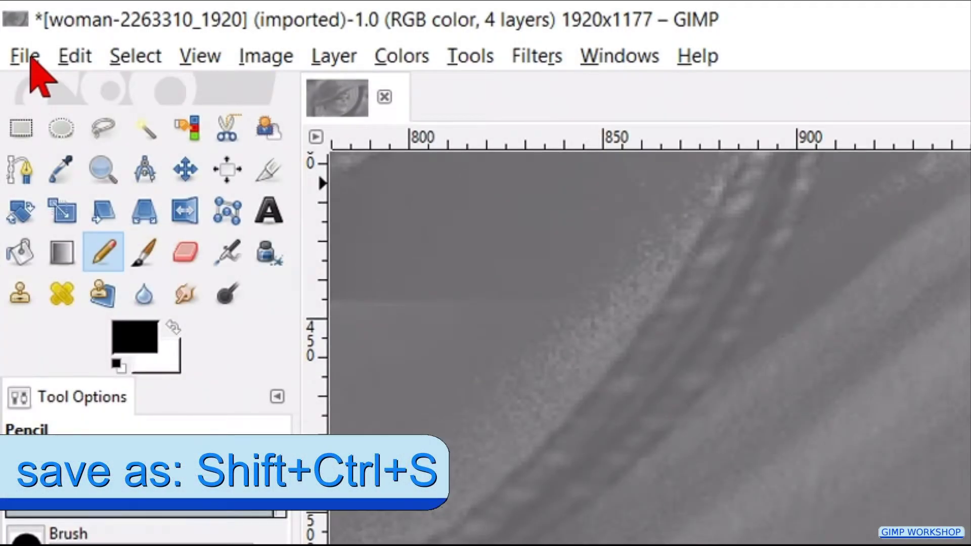
Save the work as 'wpap 1' and close GIMP.
click(34, 64)
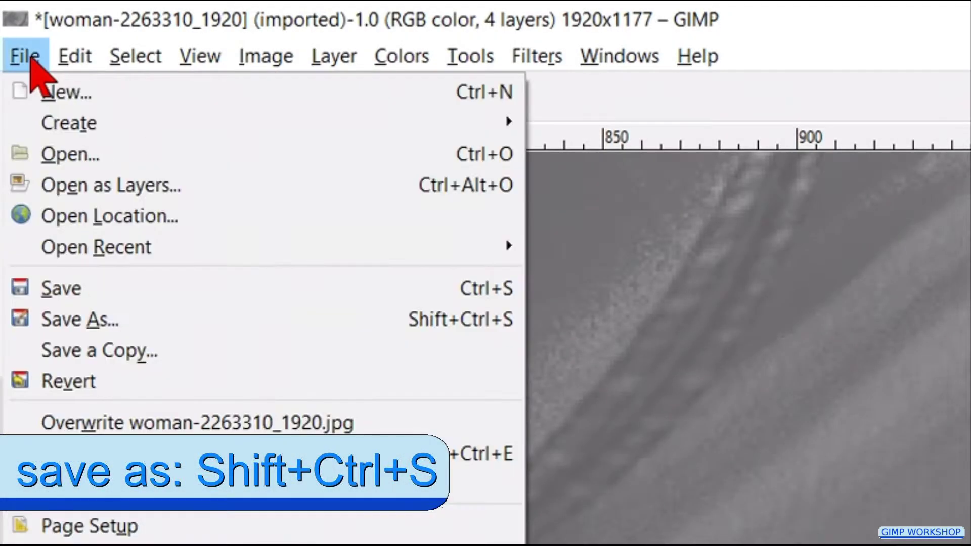
click(175, 319)
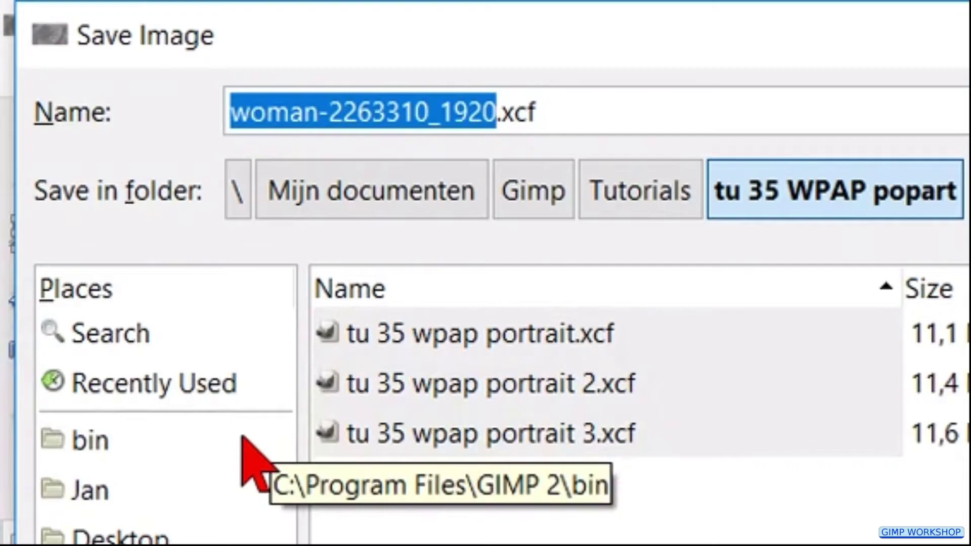
text(wpap )
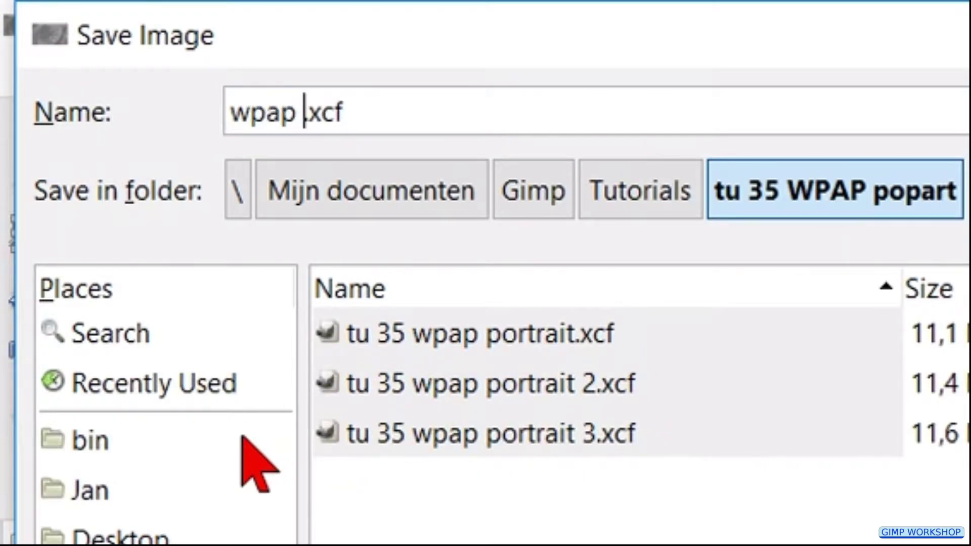
text(1)
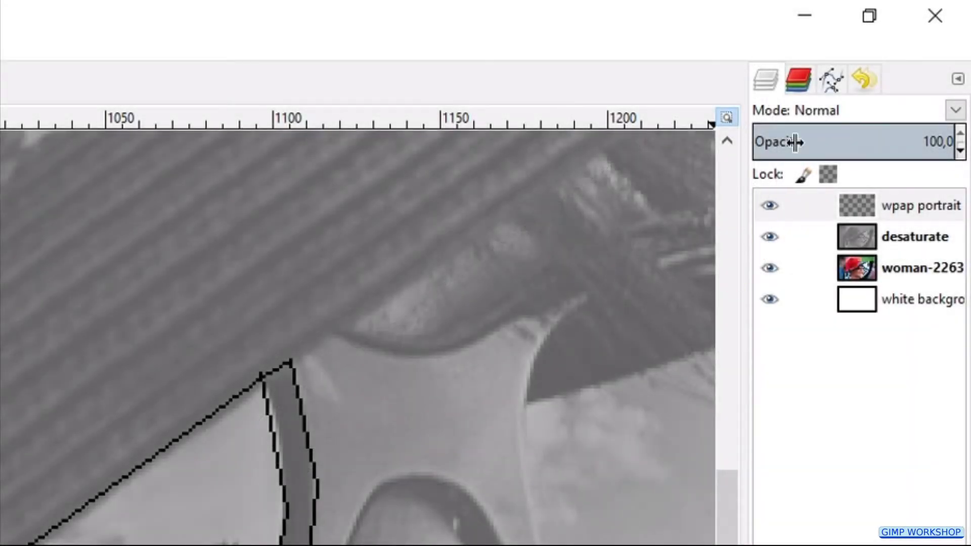
click(922, 18)
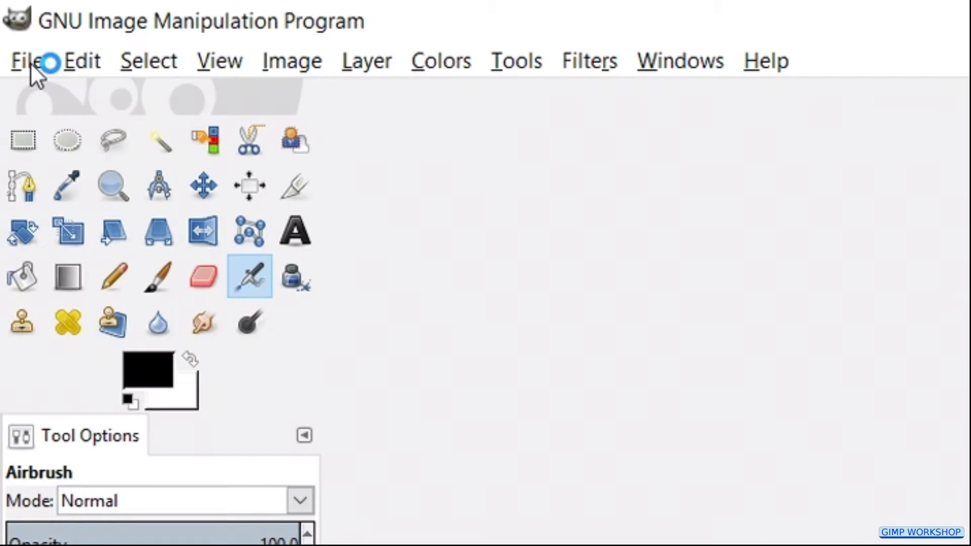
Reopen wpap 1.xcf from the recent files list.
click(28, 61)
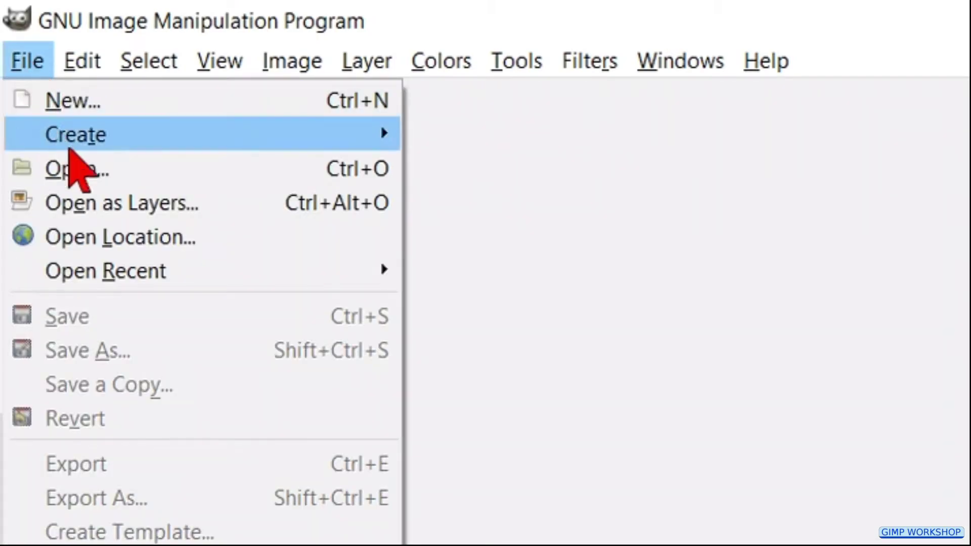
mouse_move(106, 271)
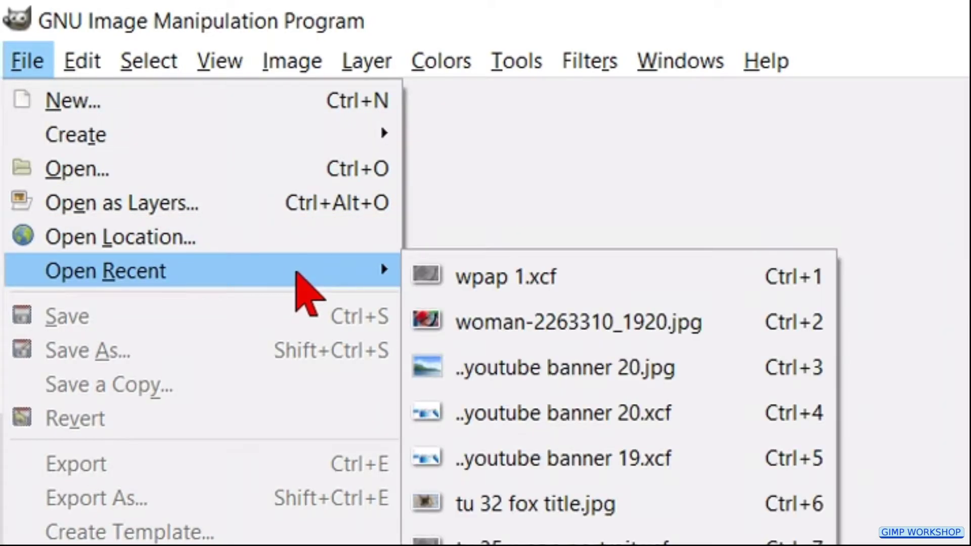
click(470, 264)
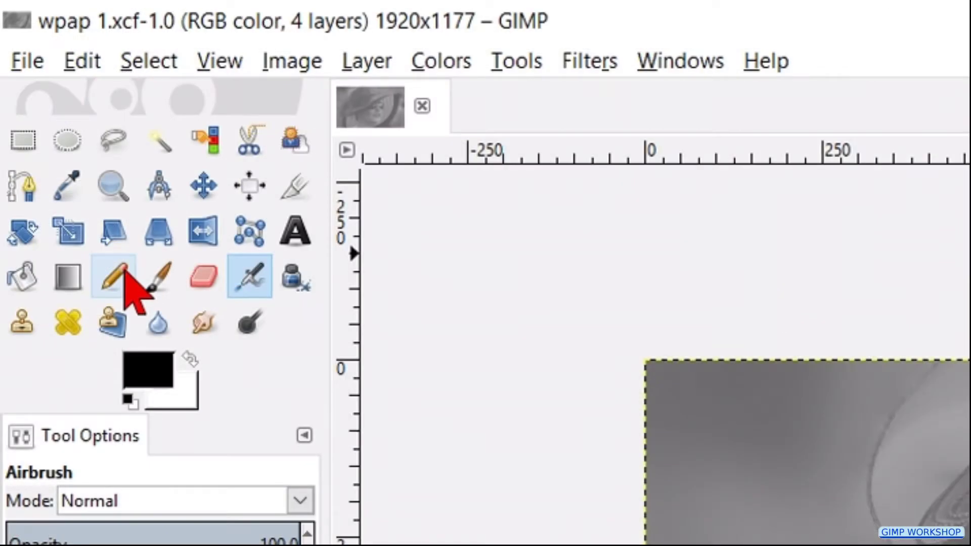
Choose the Pencil with the '2. Hardness 100' brush and reduce its size to 1.
click(127, 275)
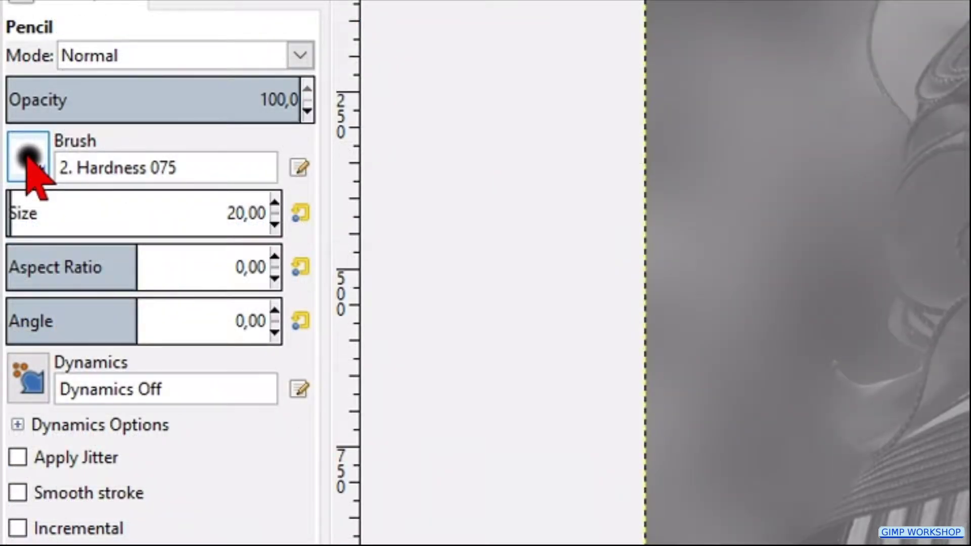
click(28, 158)
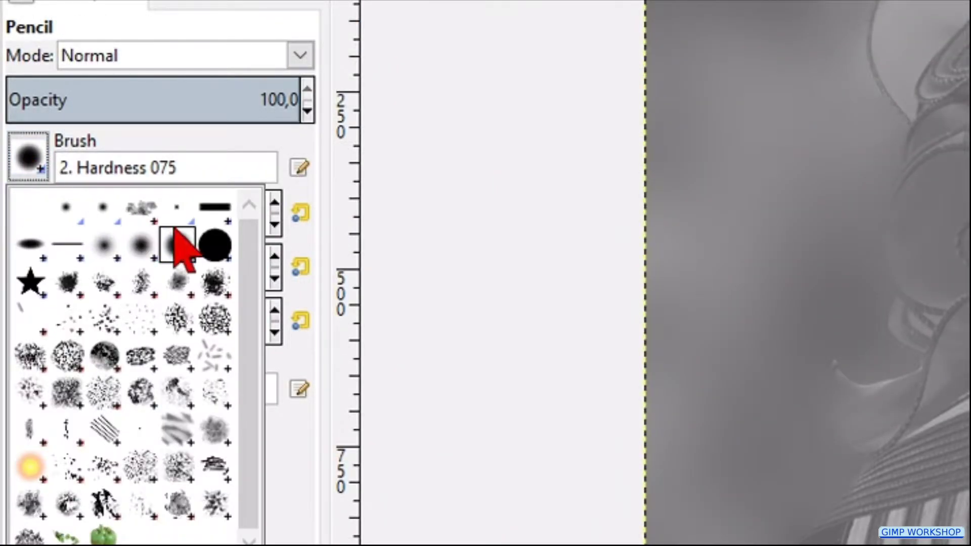
click(213, 244)
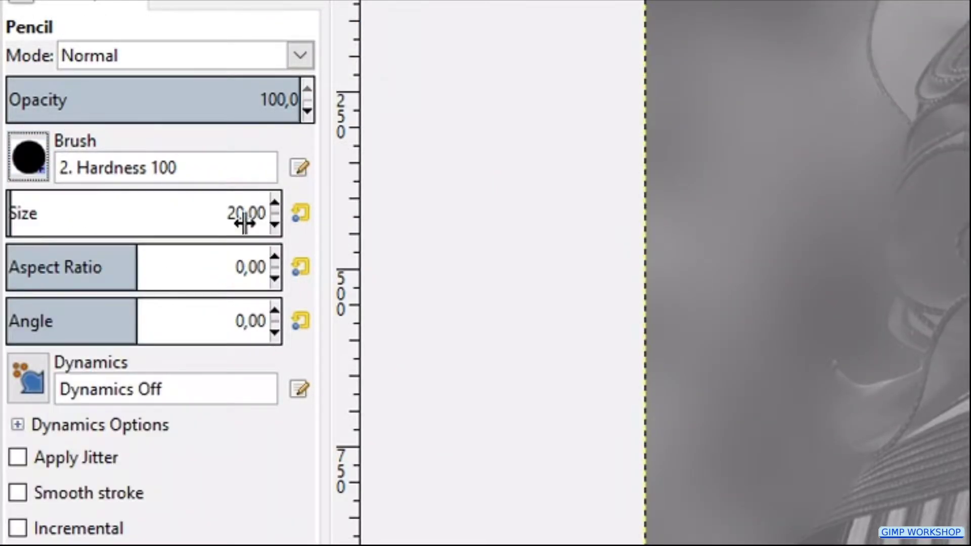
click(274, 226)
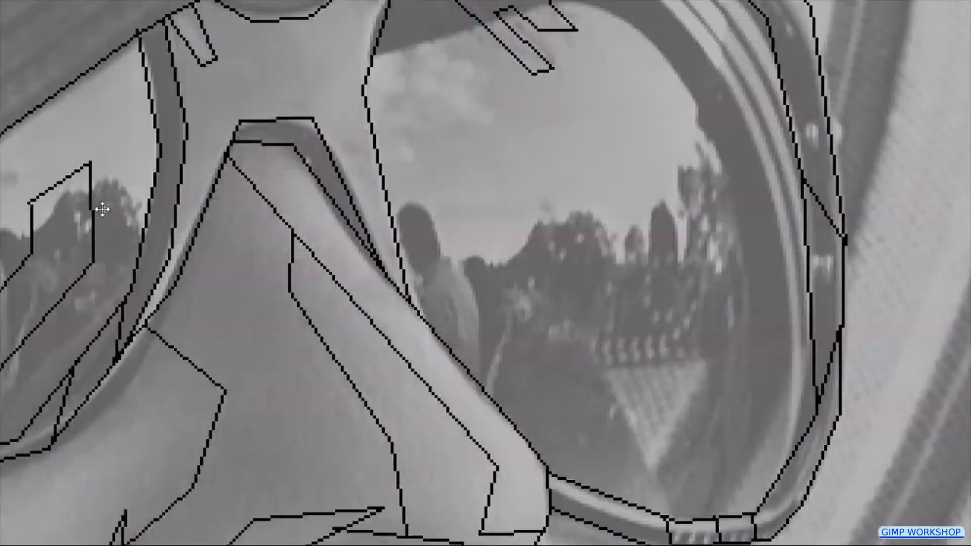
Continue the straight black pencil outline along the lips.
click(714, 175)
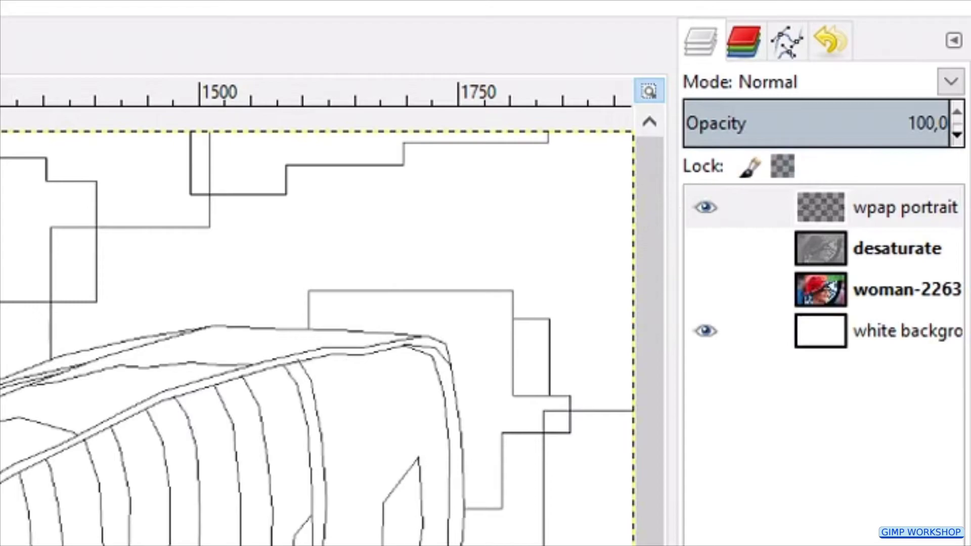
Activate the Bucket Fill tool with Shift+B for flat colour fills.
key(shift+b)
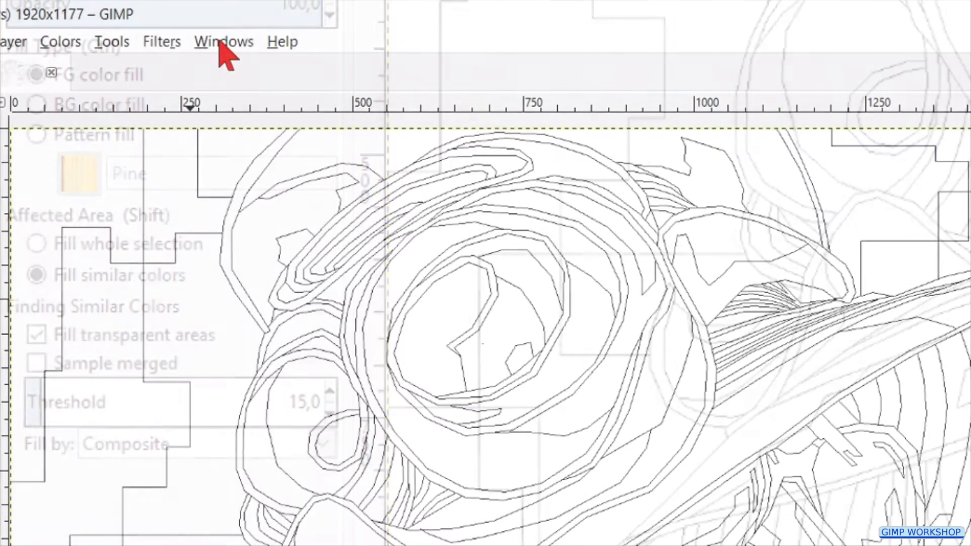
Dock a narrowed FG/BG colour panel and switch it to the hue wheel and triangle.
click(221, 45)
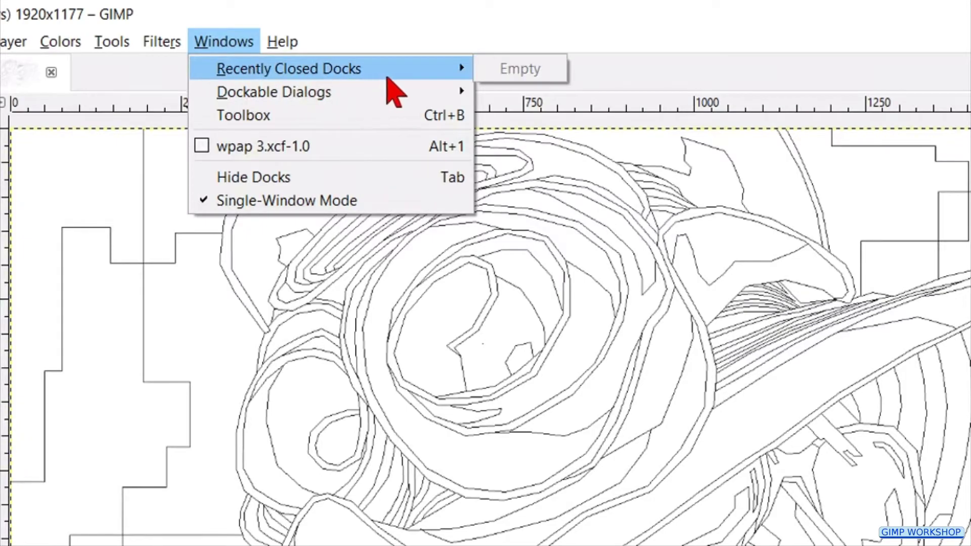
mouse_move(274, 92)
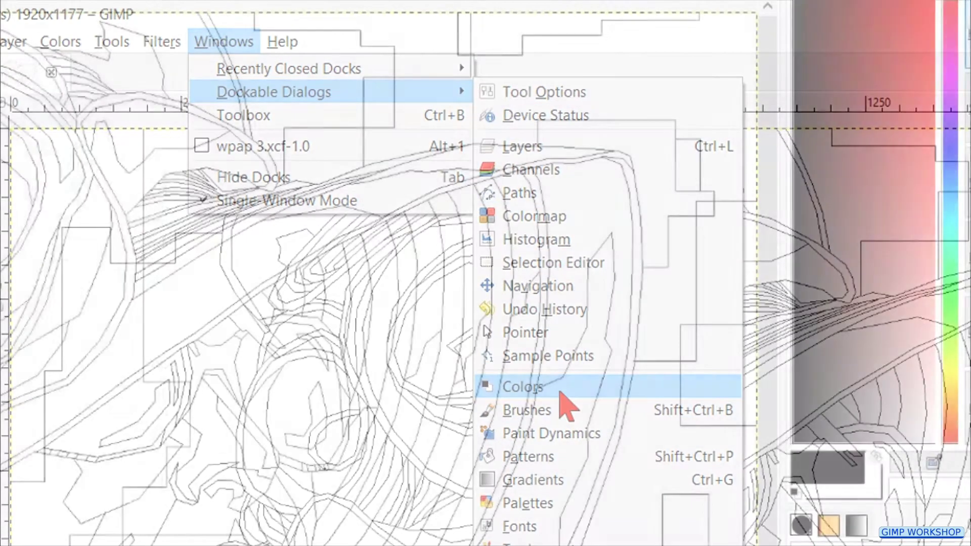
click(560, 391)
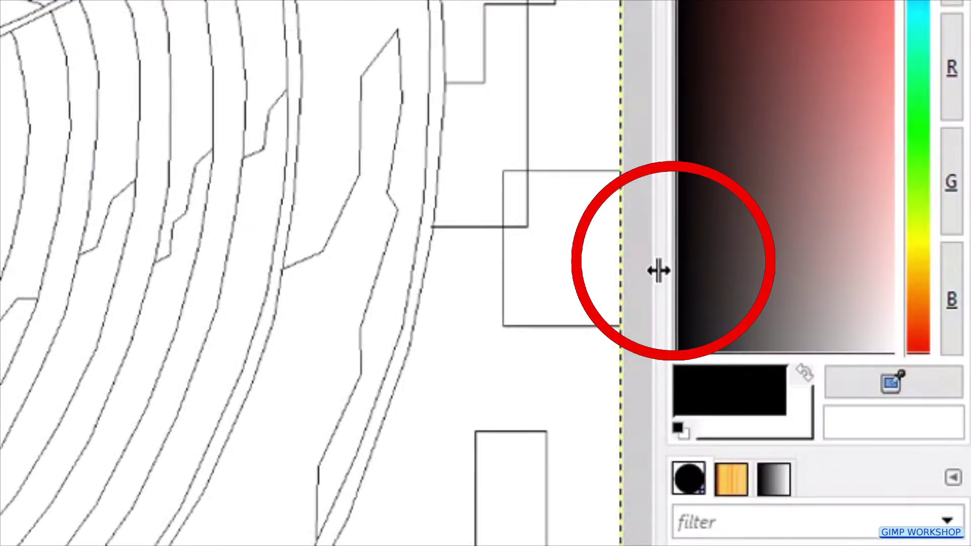
mouse_move(657, 270)
mouse_down()
mouse_move(837, 356)
mouse_move(703, 367)
mouse_up()
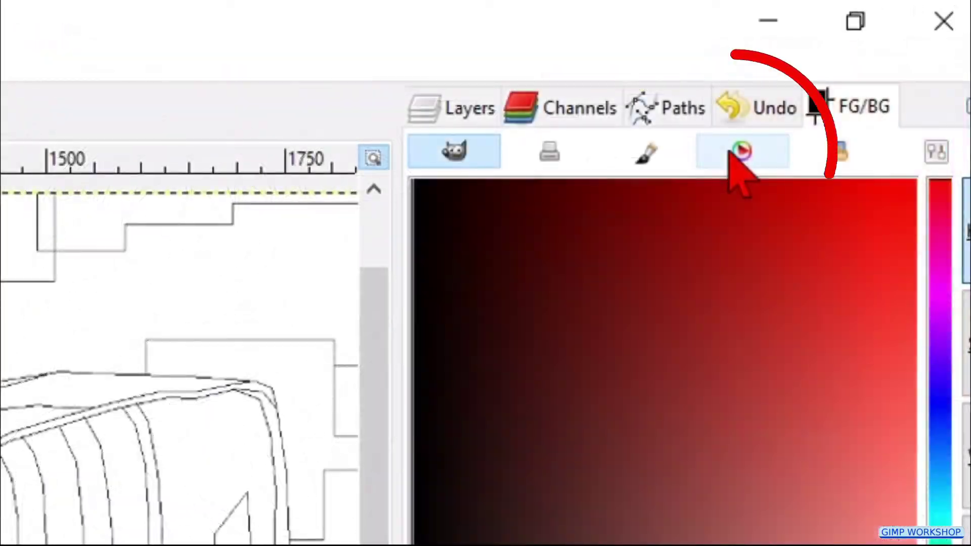
click(730, 154)
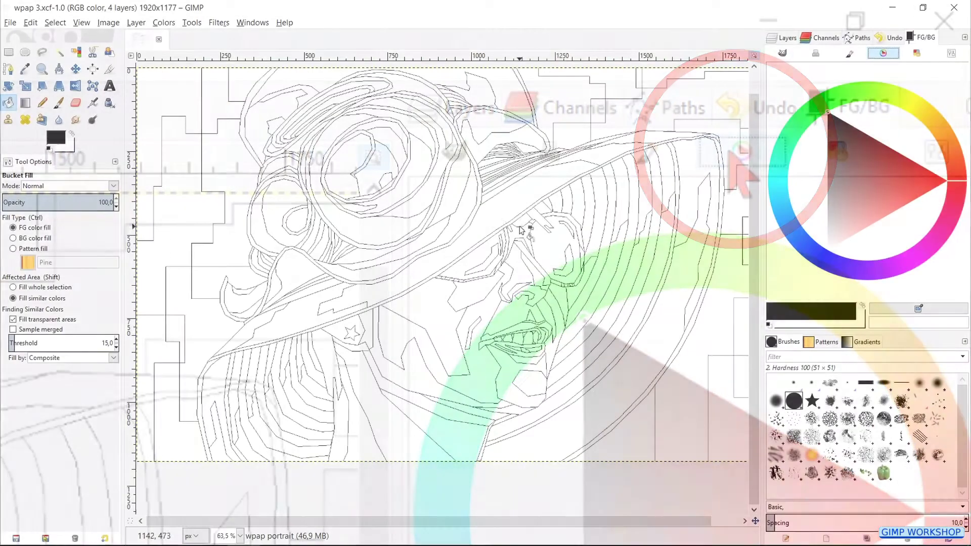
Zoom in on the glasses and set the foreground to dark green 048100.
ctrl+scroll(523, 229, up, 1)
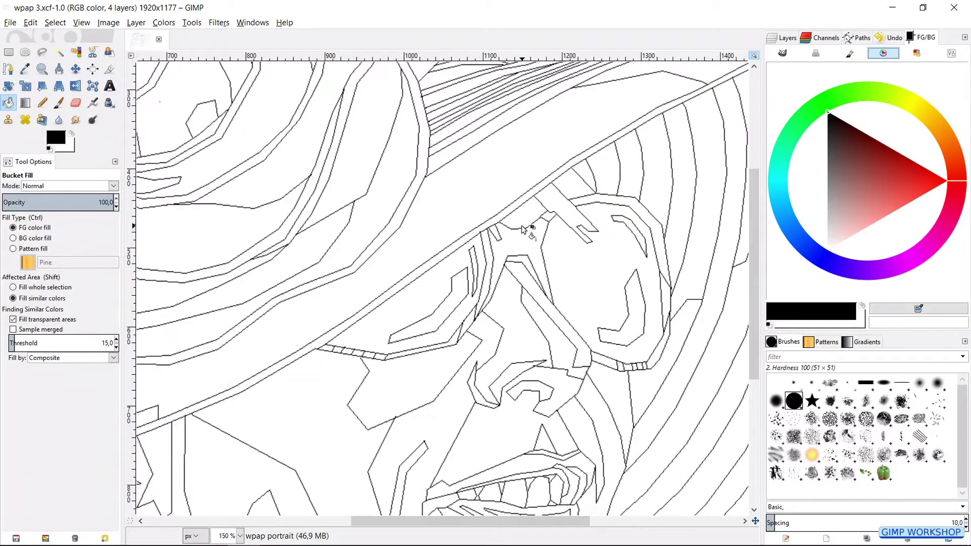
ctrl+scroll(524, 229, up, 1)
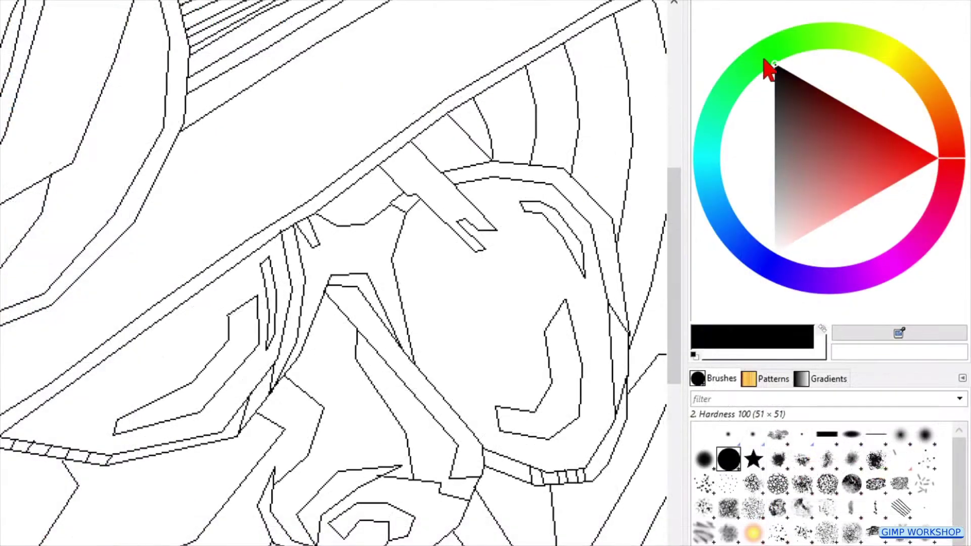
click(773, 52)
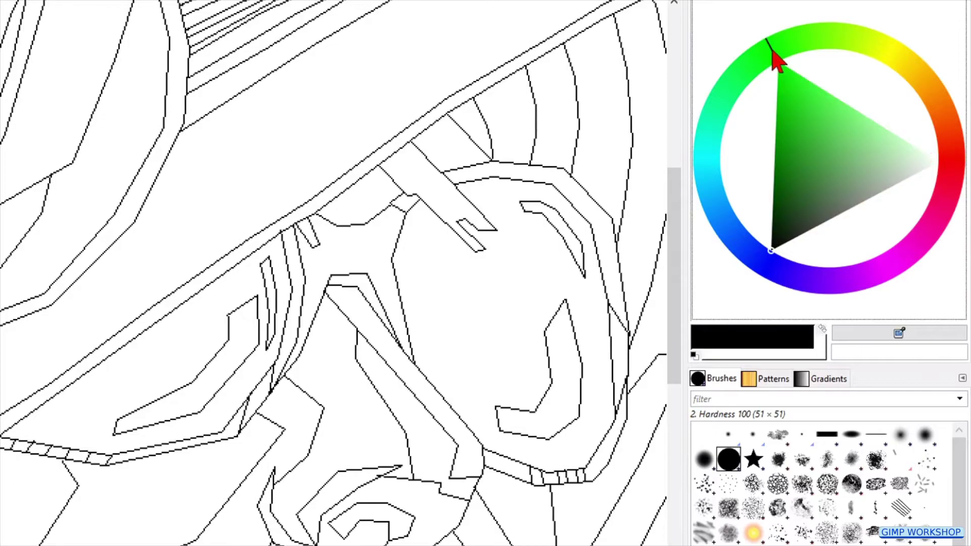
click(823, 153)
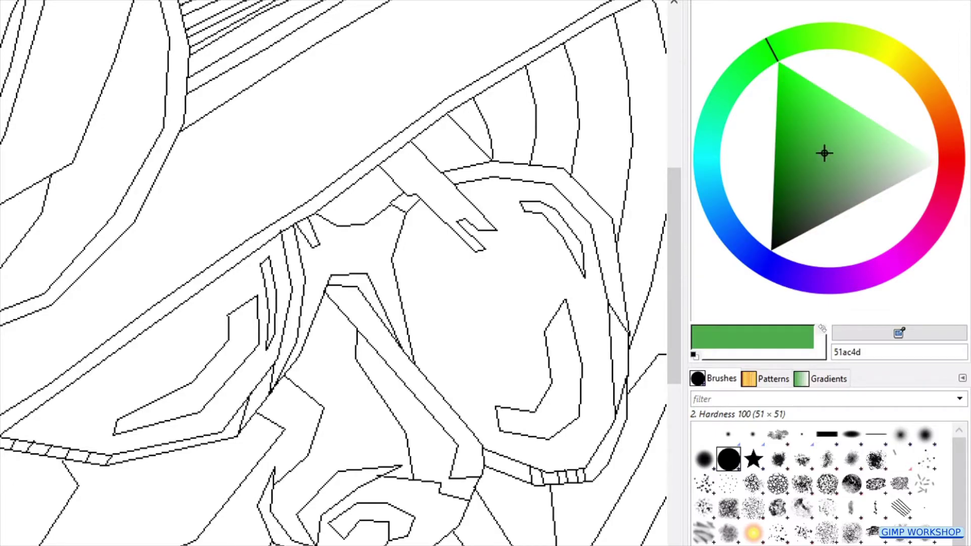
drag(821, 154, 772, 155)
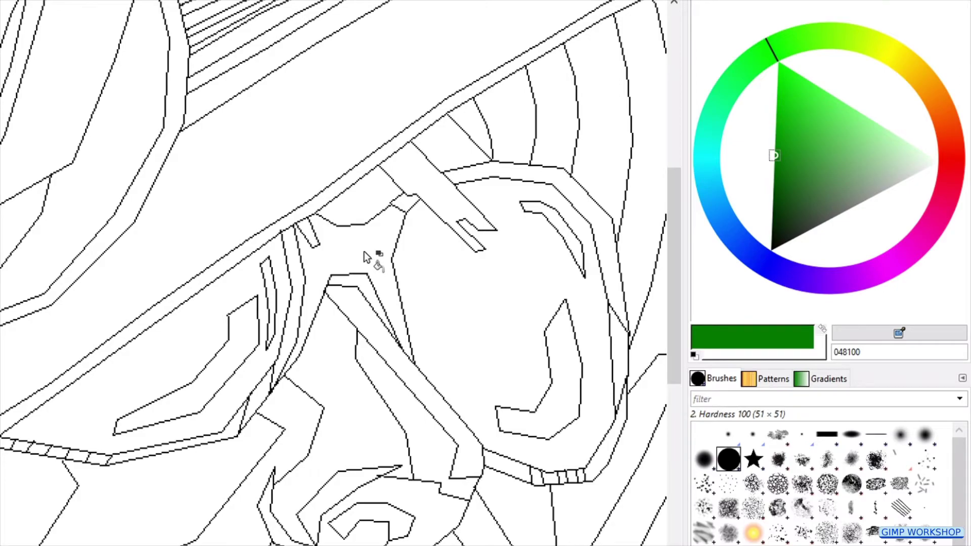
Fill the glasses bridge dark green, then the bridge tip and right frame bands bright green.
click(364, 251)
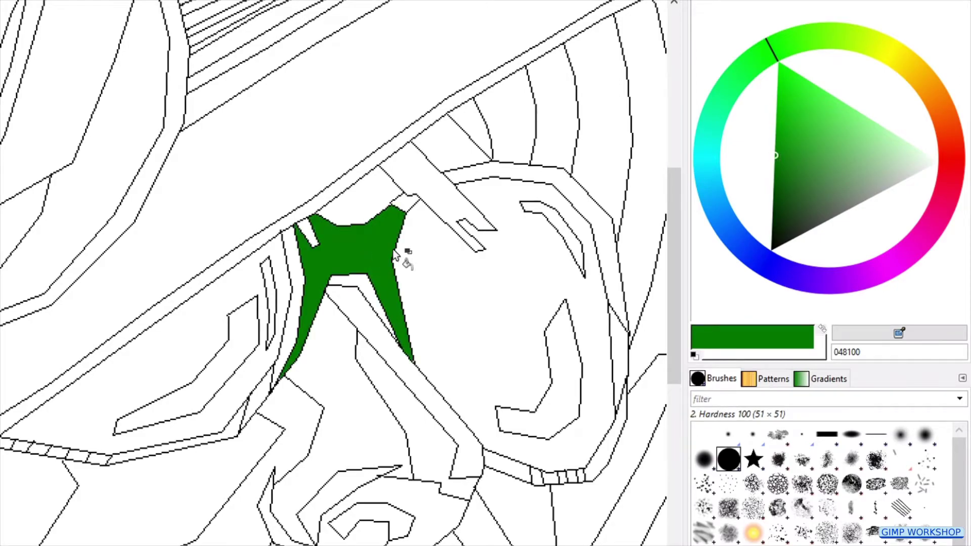
click(790, 156)
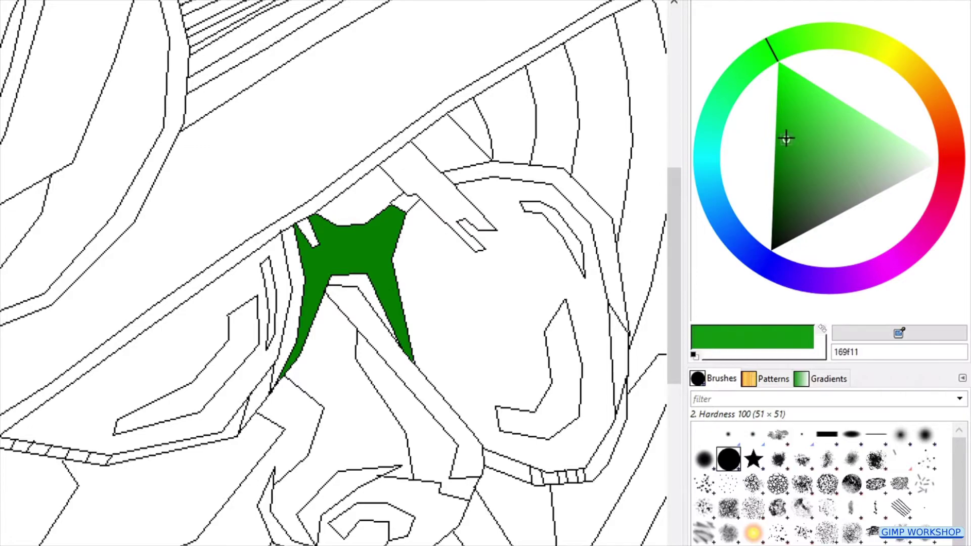
drag(786, 138, 775, 107)
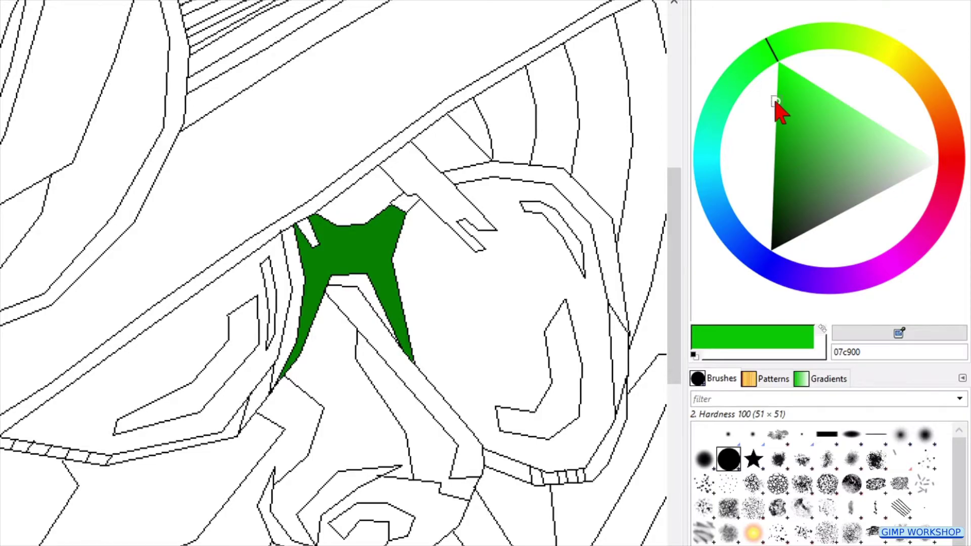
click(407, 204)
click(478, 175)
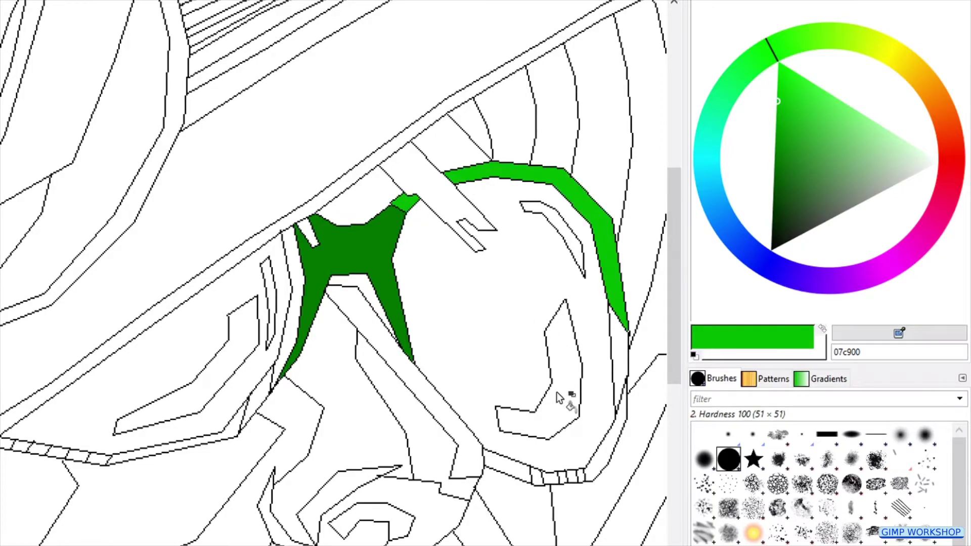
click(604, 458)
Fill the bottom frame stripes, lower-left frame band and three arm stripes bright green.
click(572, 477)
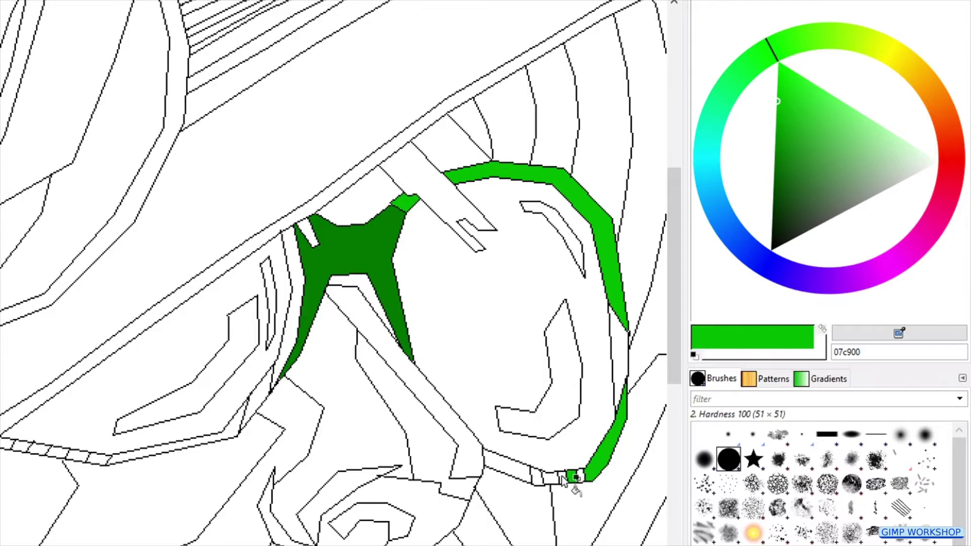
click(521, 473)
click(291, 334)
click(238, 430)
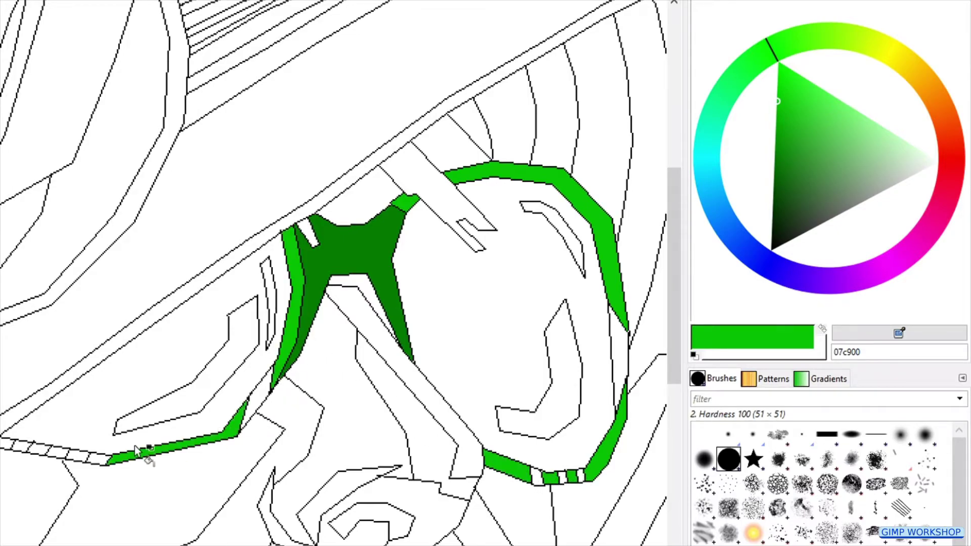
click(75, 456)
click(41, 450)
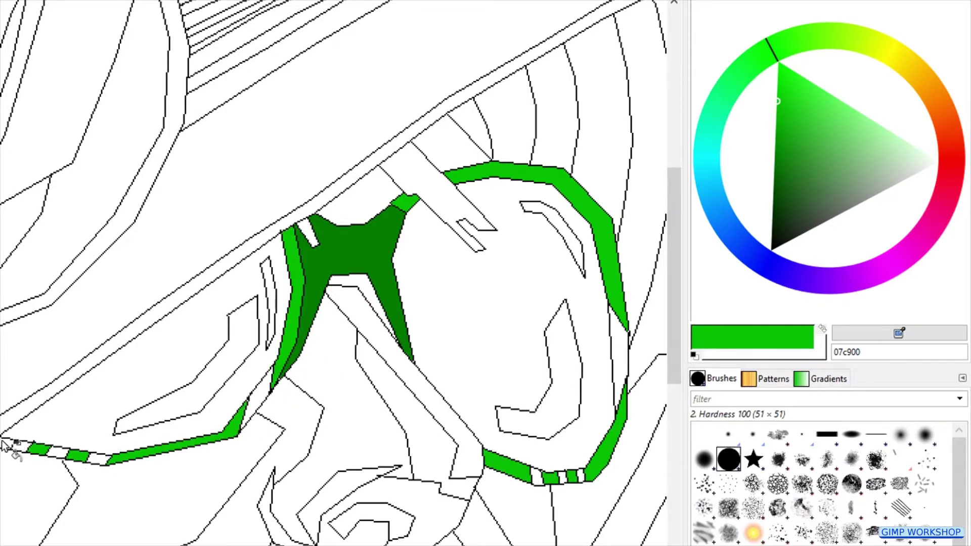
click(6, 444)
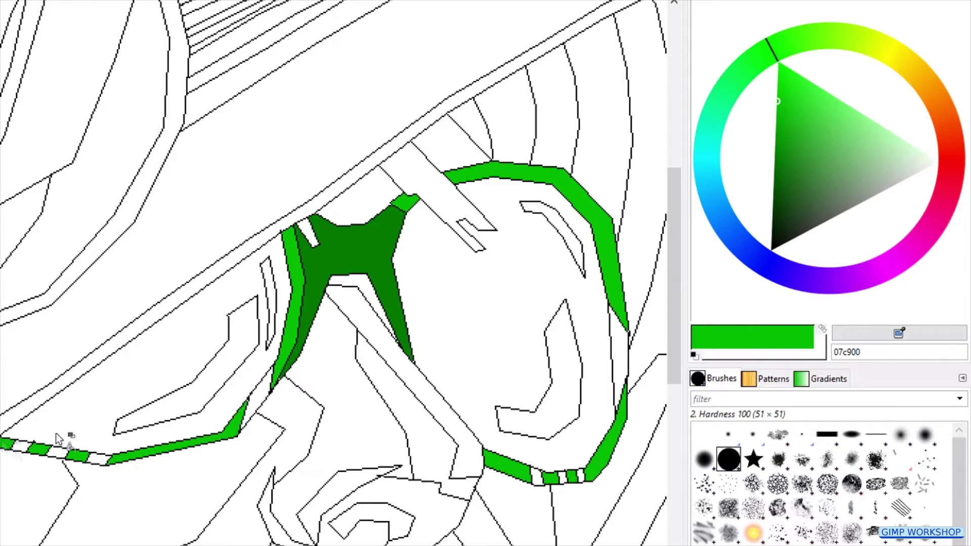
Colour the right lens highlight pale green, replacing the trial purple fills.
click(853, 281)
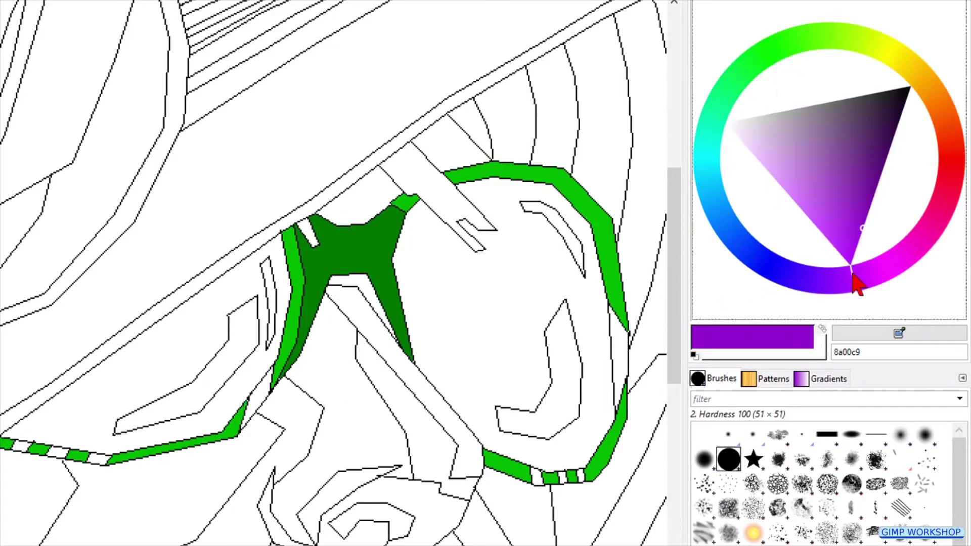
click(557, 401)
click(213, 382)
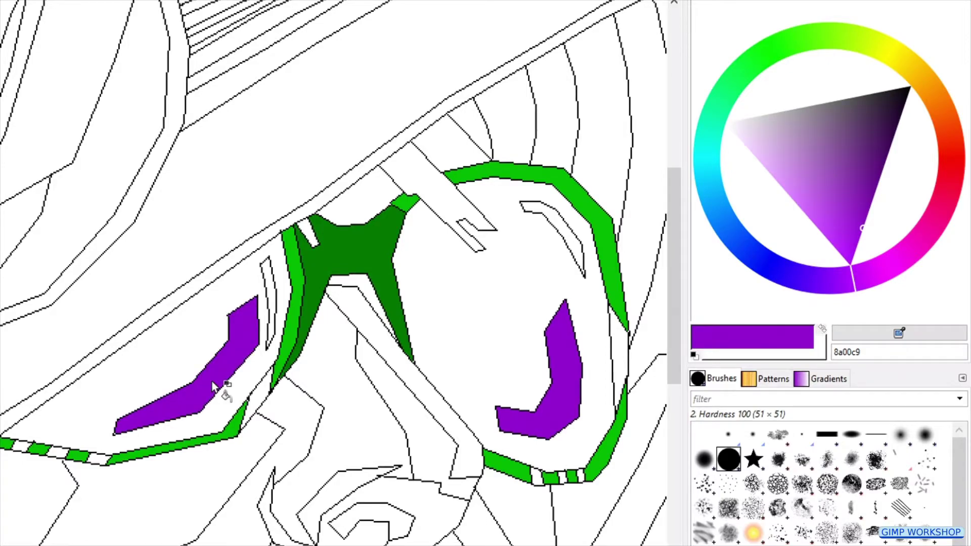
key(ctrl+z)
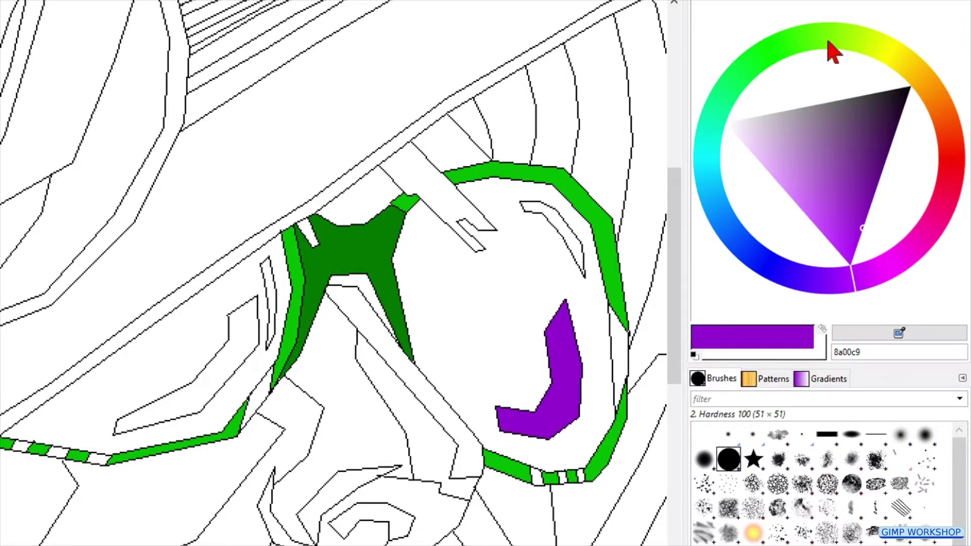
click(783, 41)
drag(792, 100, 899, 145)
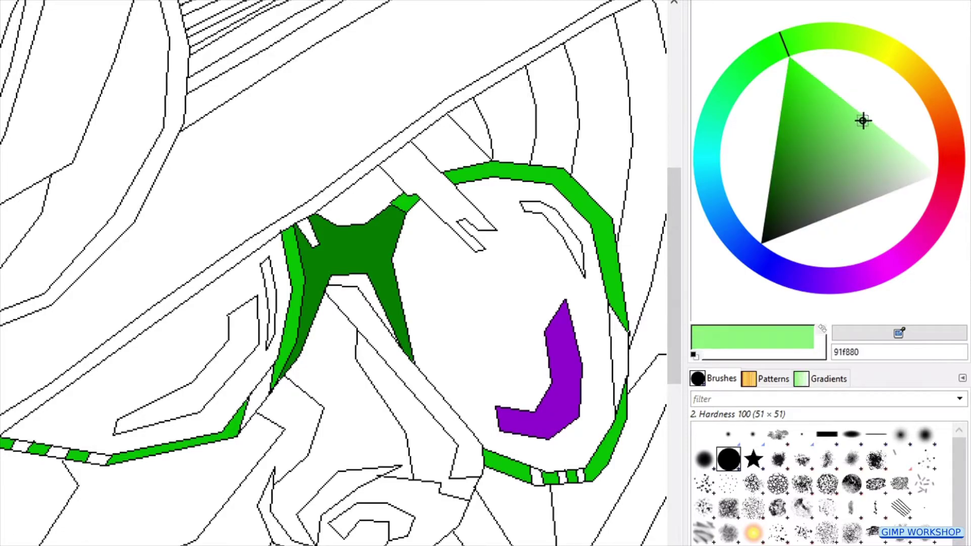
click(556, 405)
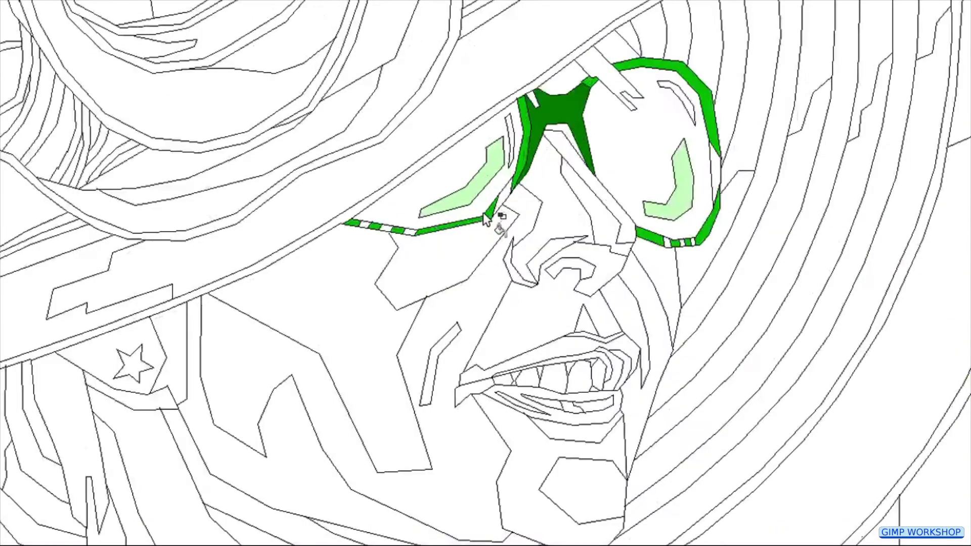
Try a light orange-yellow fill on the cheek below the arm, then undo it.
scroll(483, 217, up, 1)
scroll(483, 217, up, 1)
scroll(483, 217, up, 1)
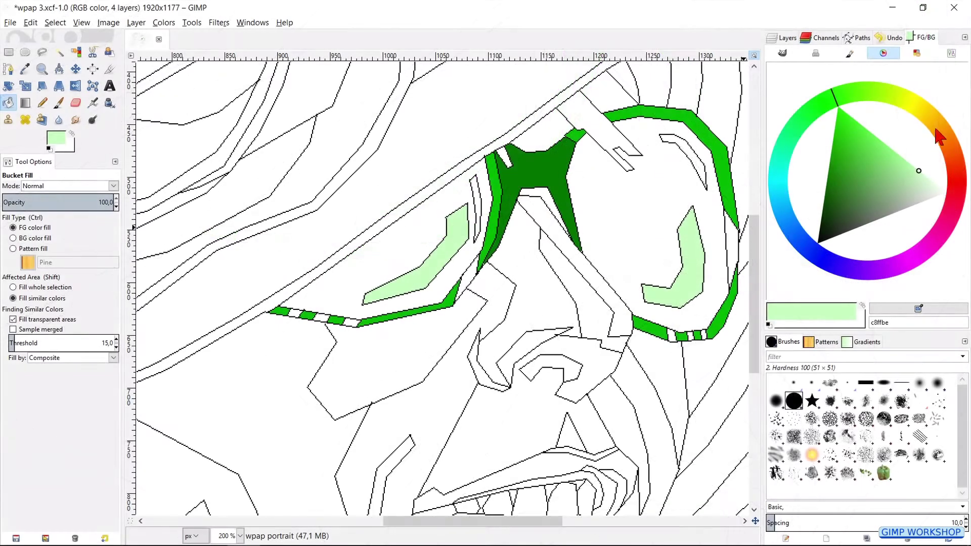
click(931, 120)
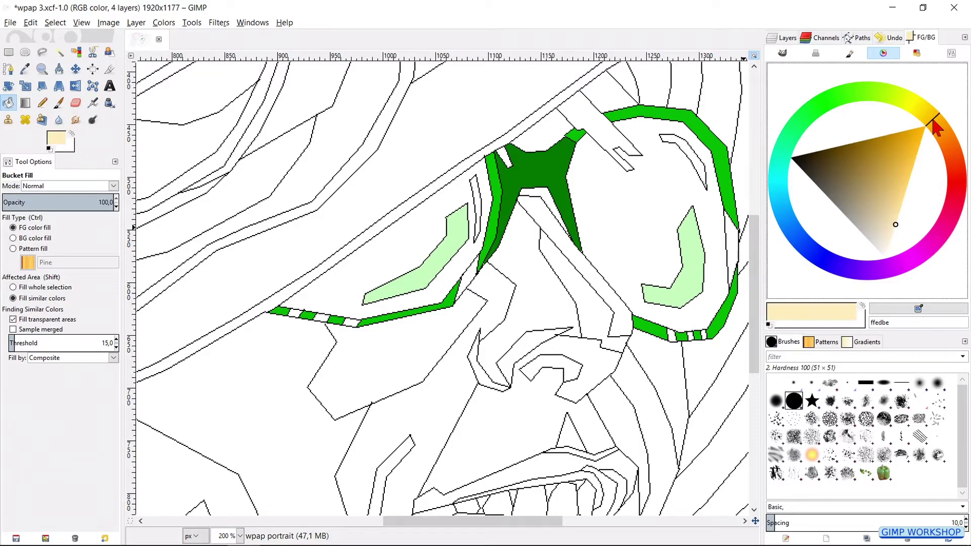
click(900, 187)
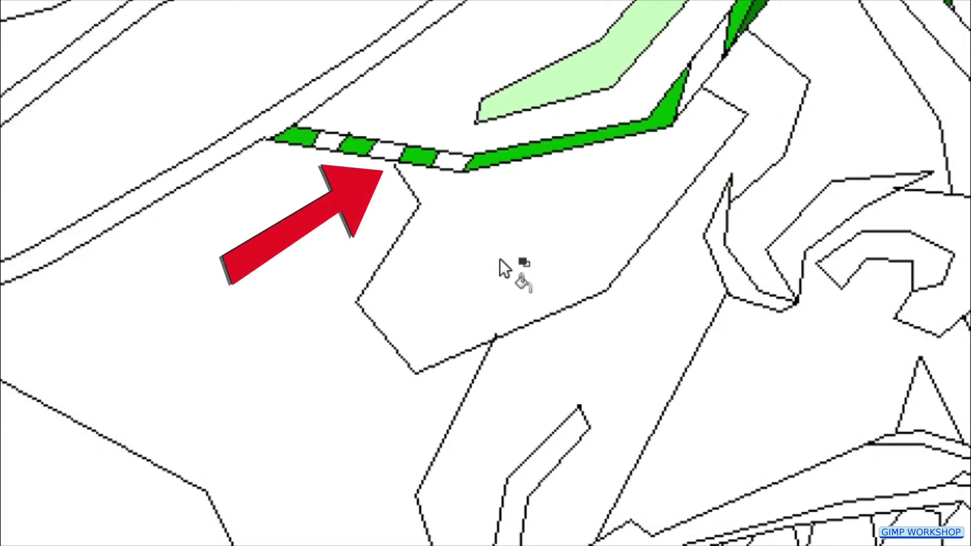
click(372, 366)
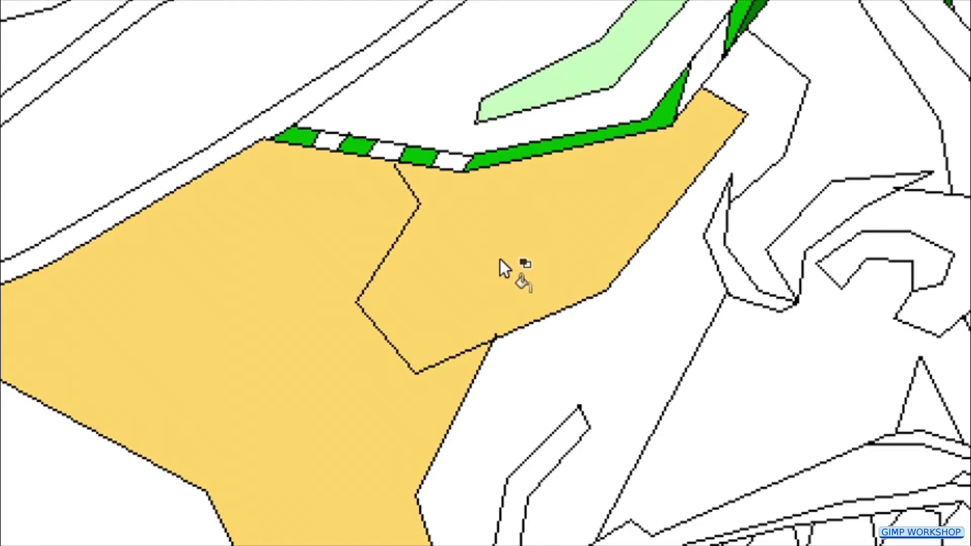
key(ctrl+z)
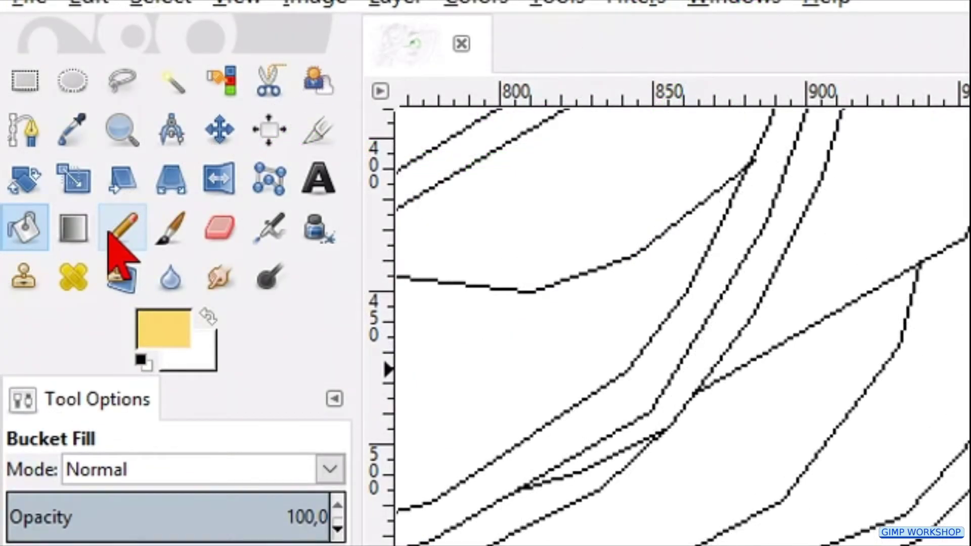
Reset the colours and fill the cheek facet below the left lens bright yellow.
click(109, 233)
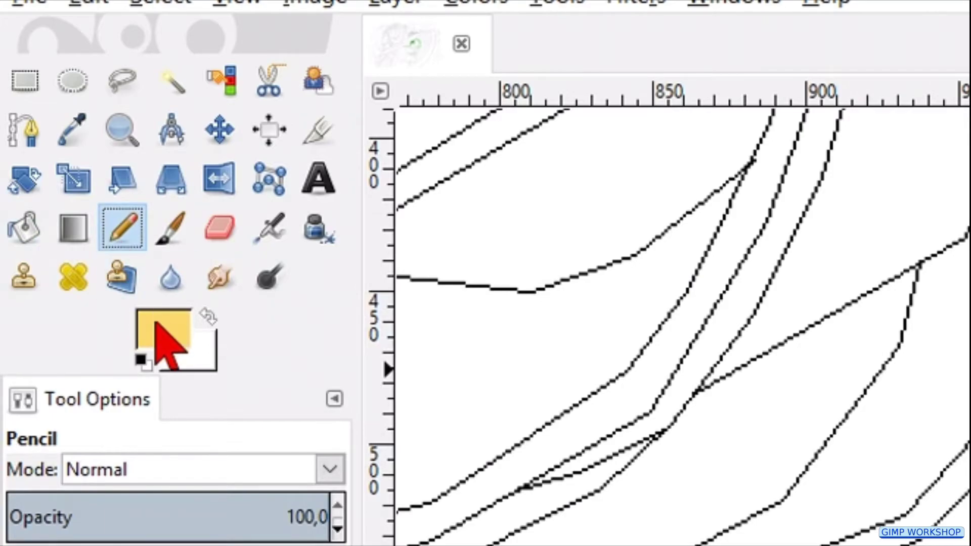
click(143, 360)
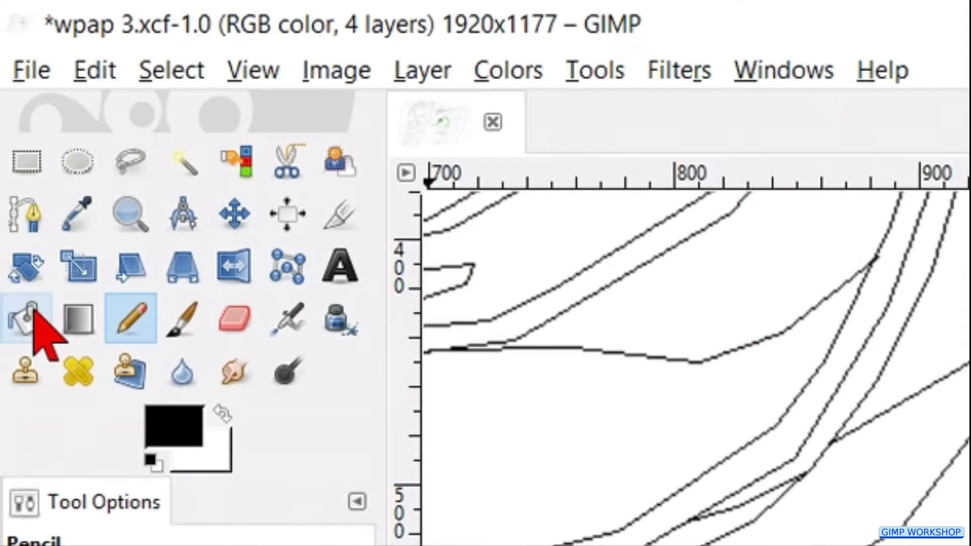
click(34, 320)
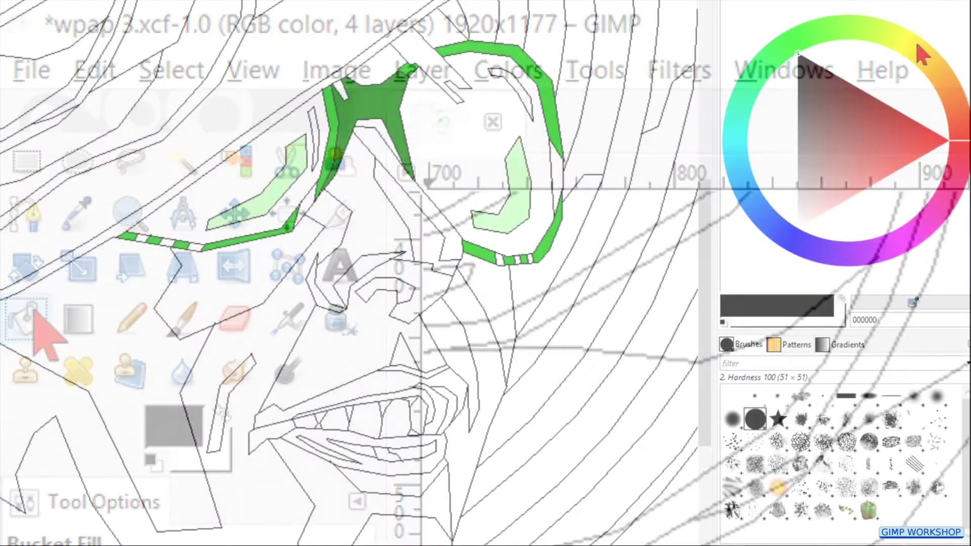
click(919, 46)
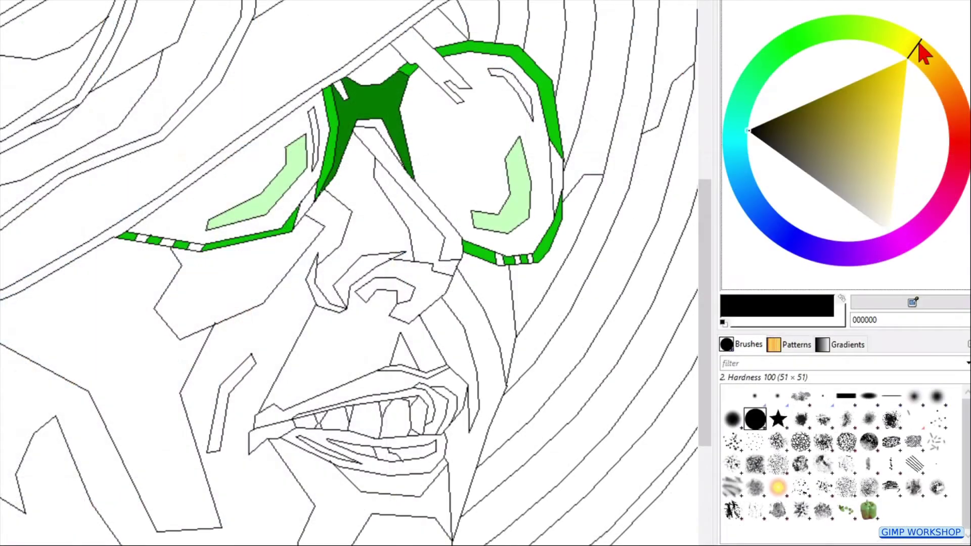
drag(880, 127, 903, 125)
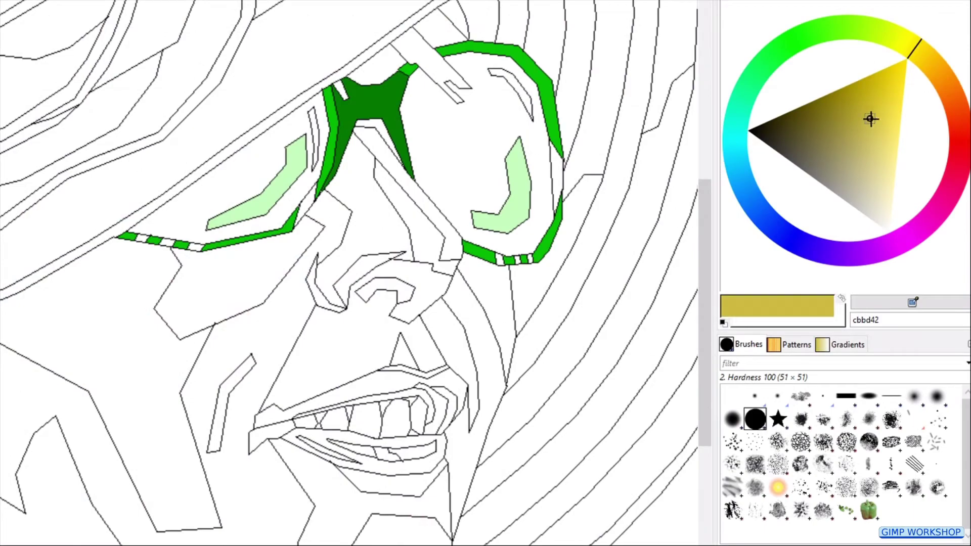
click(220, 282)
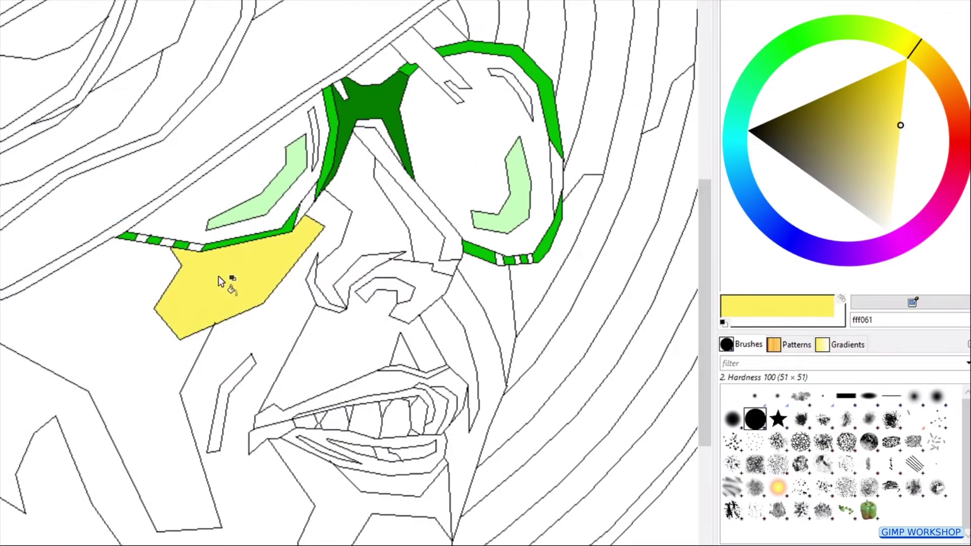
Undo a stray black fill on the cheek sliver and set the fill colour to white.
drag(866, 135, 736, 142)
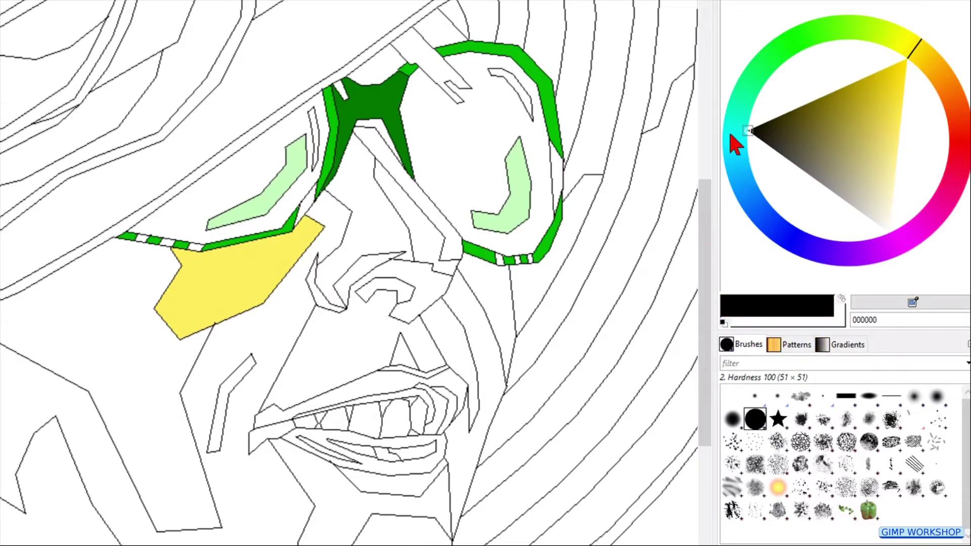
click(235, 386)
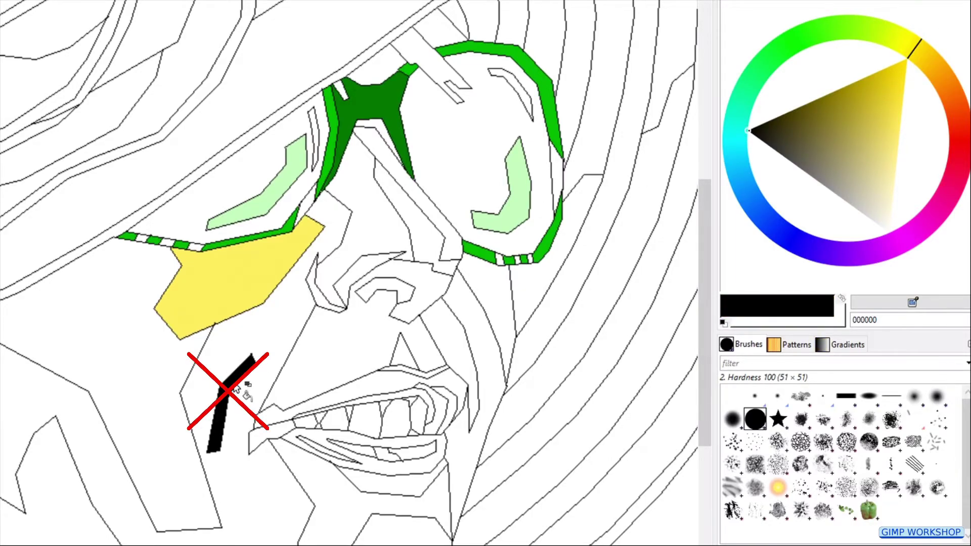
key(ctrl+z)
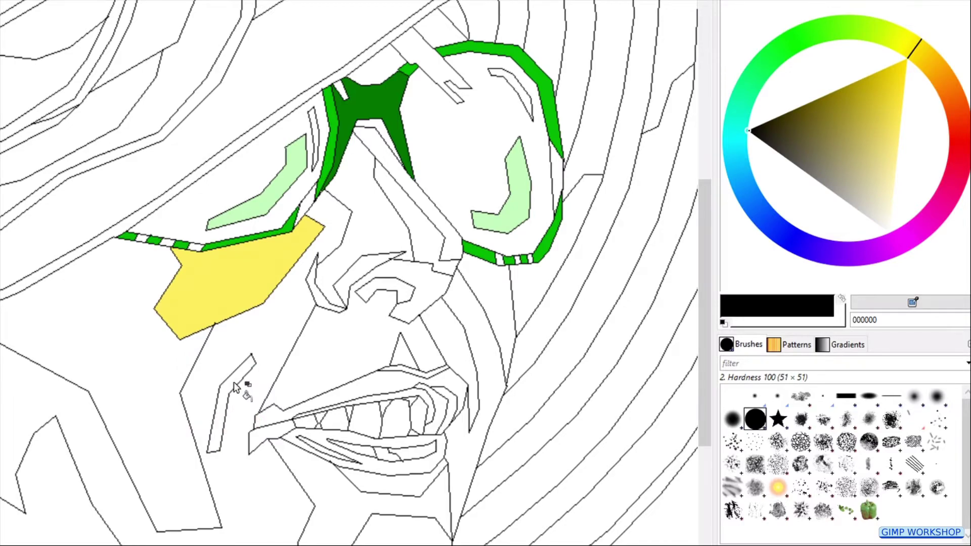
click(840, 134)
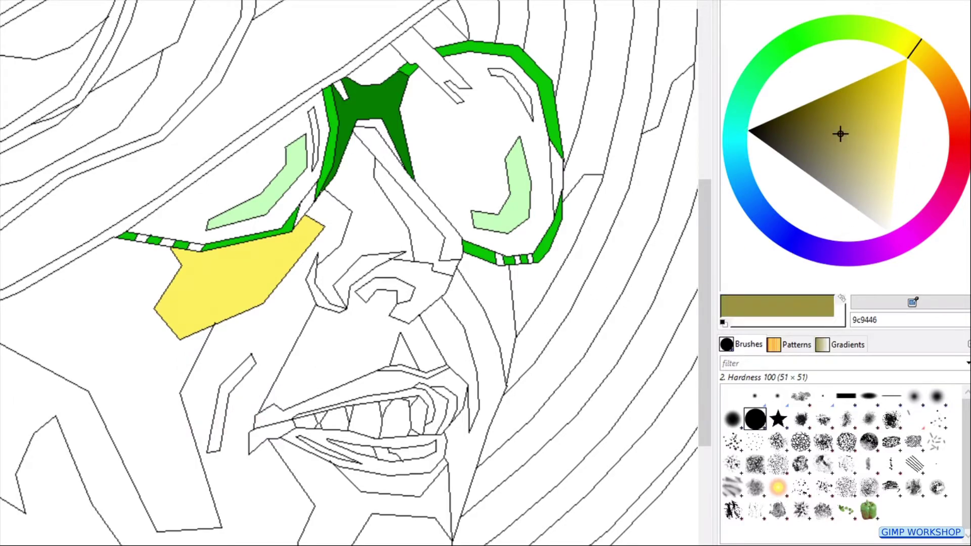
drag(840, 134, 889, 232)
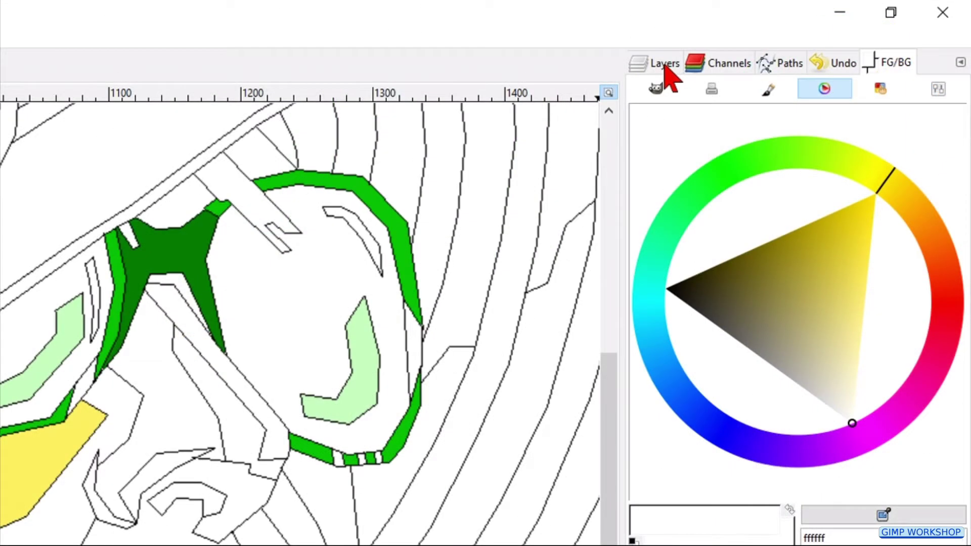
Briefly show the greyscale desaturate layer as reference, then return to the colour wheel.
click(664, 63)
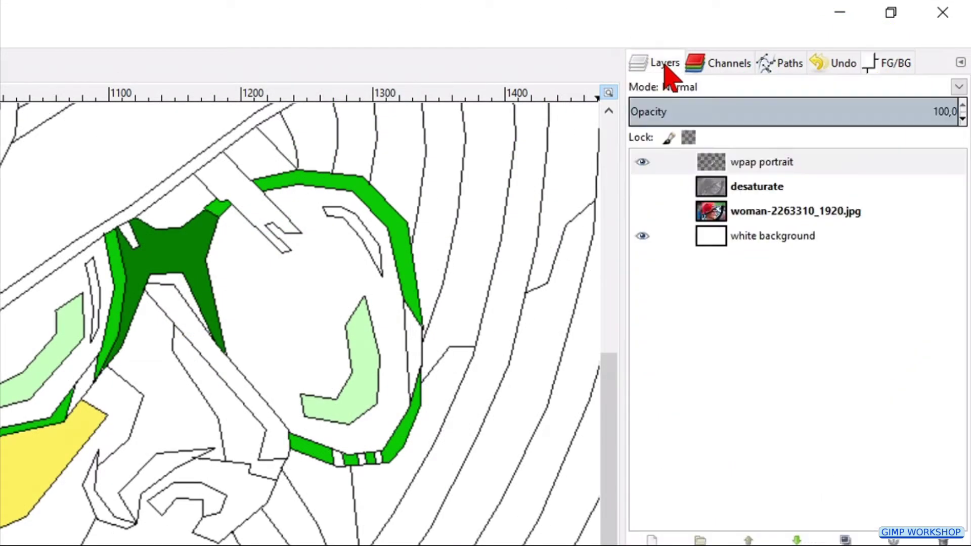
click(642, 186)
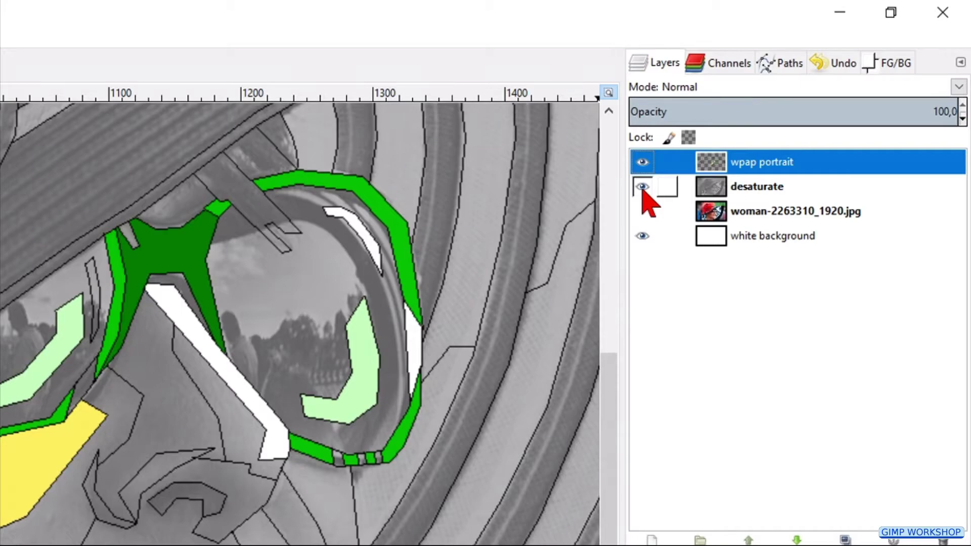
click(642, 186)
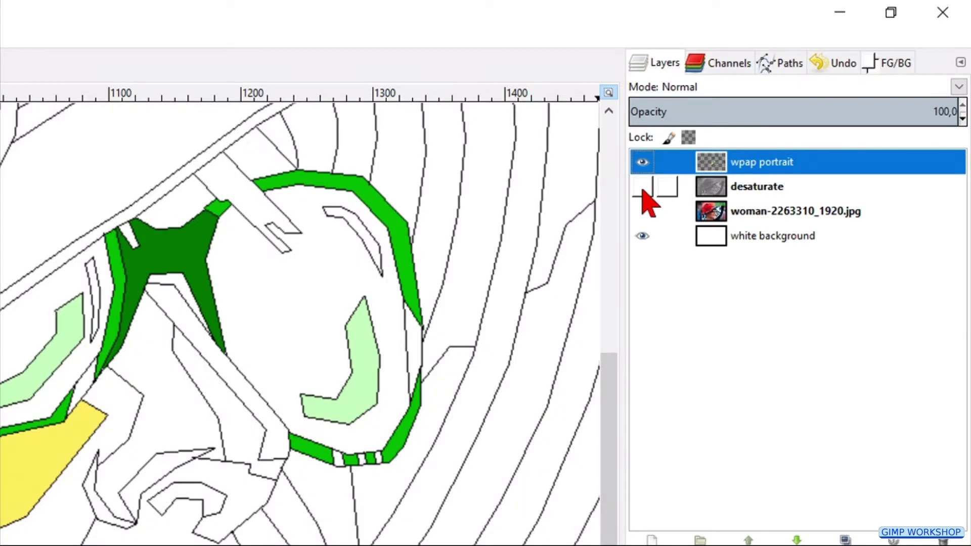
click(902, 66)
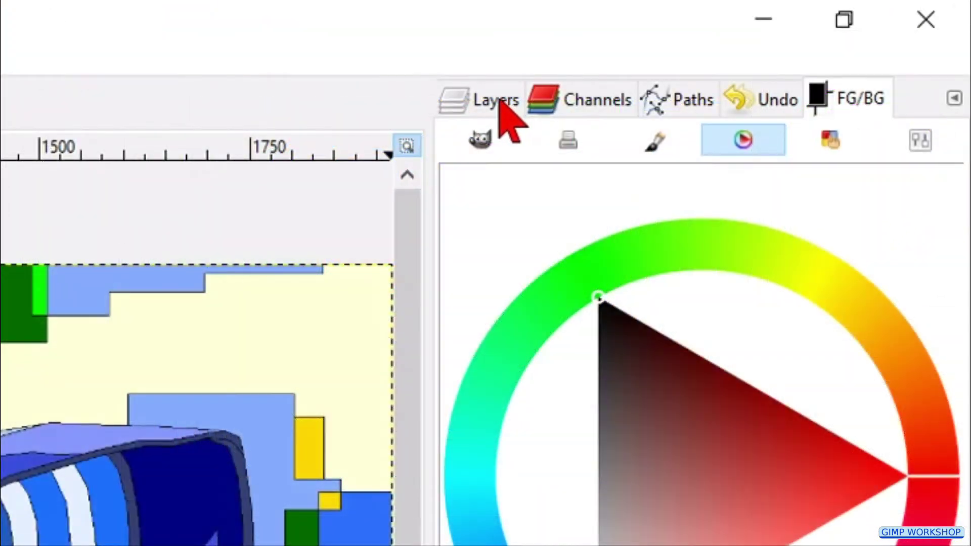
Delete the selected black outline pixels with Edit > Clear and deselect.
click(501, 103)
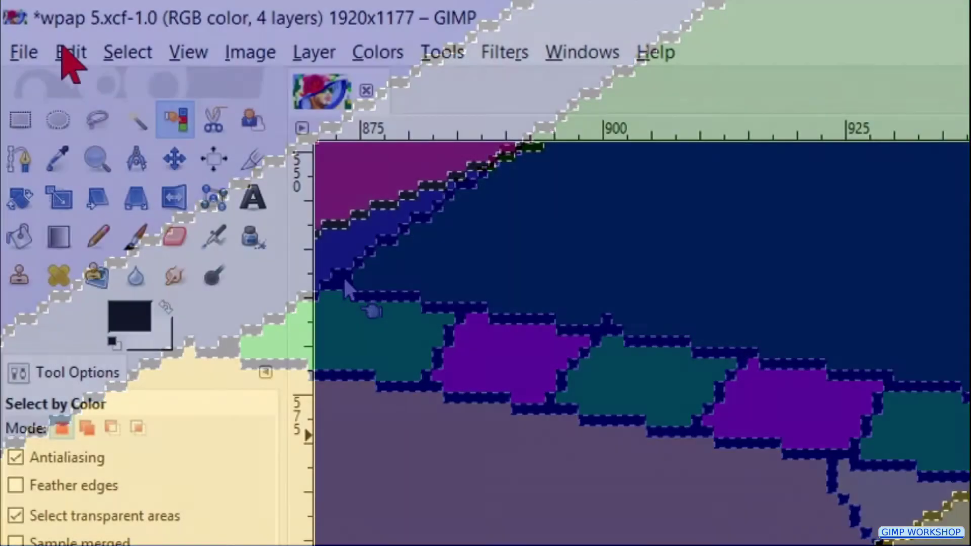
click(62, 48)
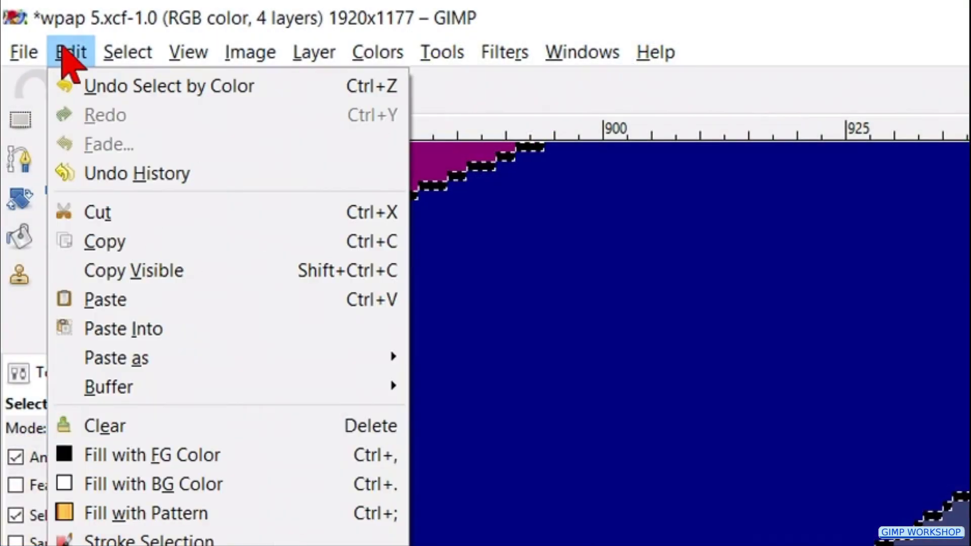
click(196, 430)
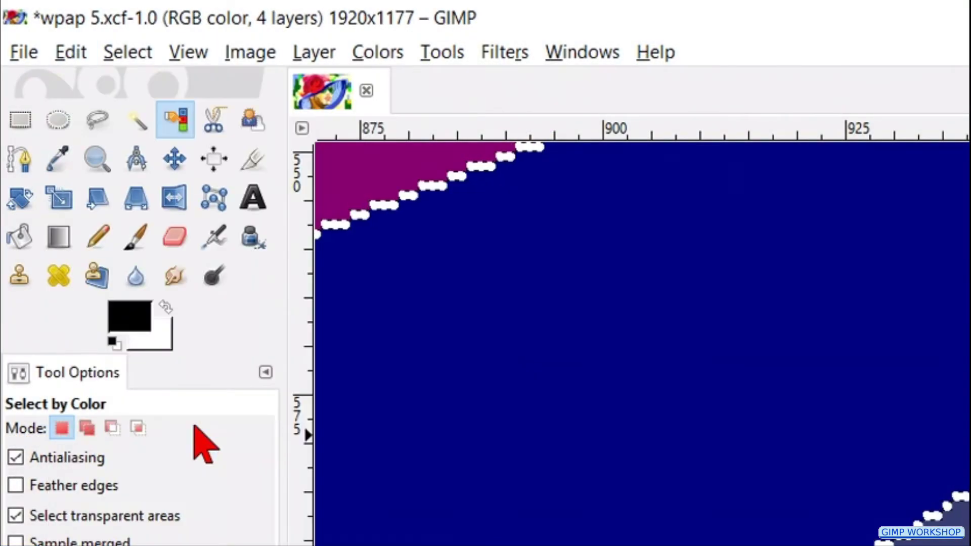
click(133, 53)
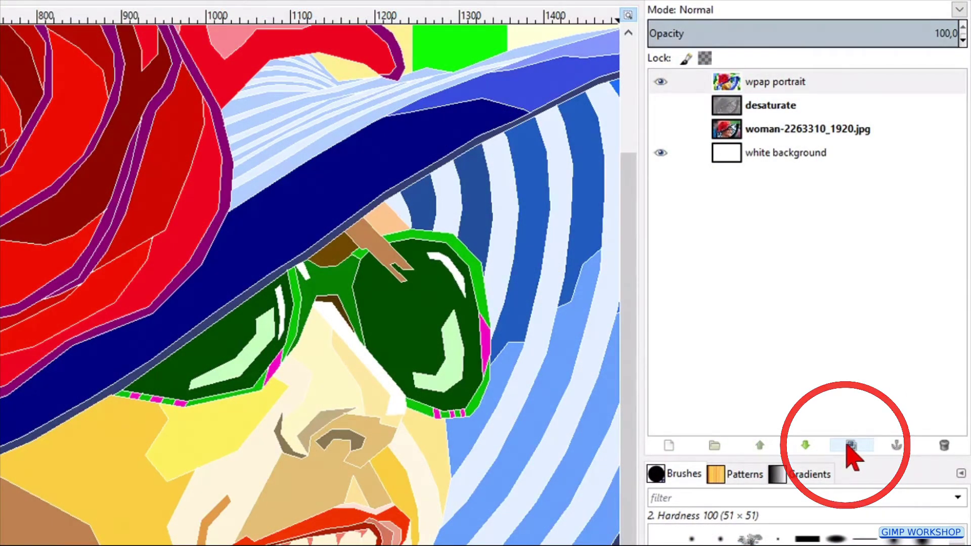
Make four copies of the wpap portrait layer and move the original to the top.
click(850, 445)
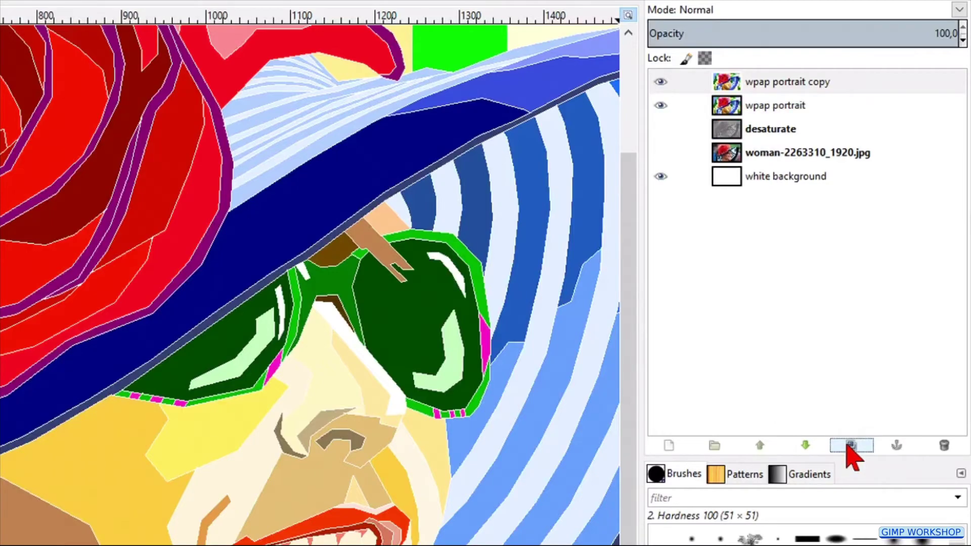
click(851, 446)
click(851, 445)
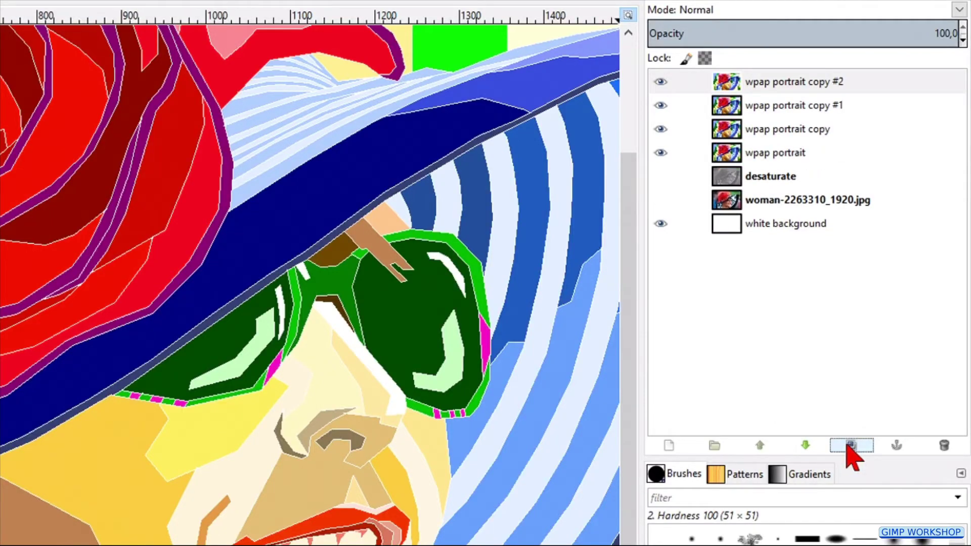
click(850, 445)
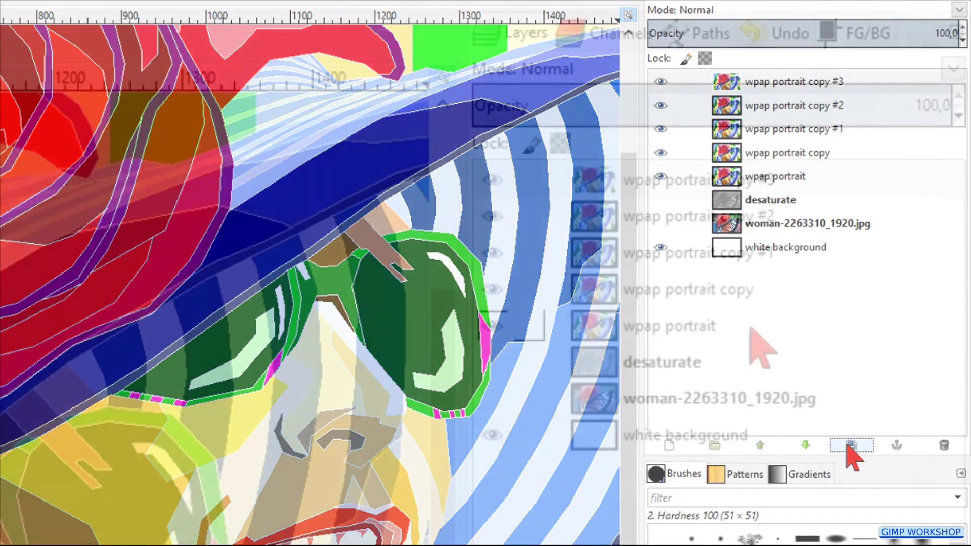
click(828, 177)
drag(751, 329, 737, 173)
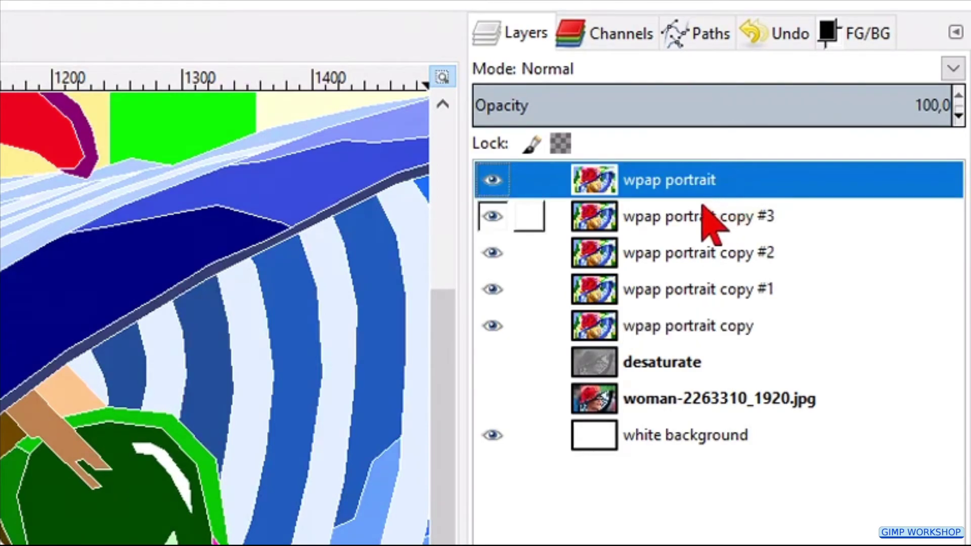
Set the Move tool to shift only the active layer and select the portrait copy layers.
click(691, 216)
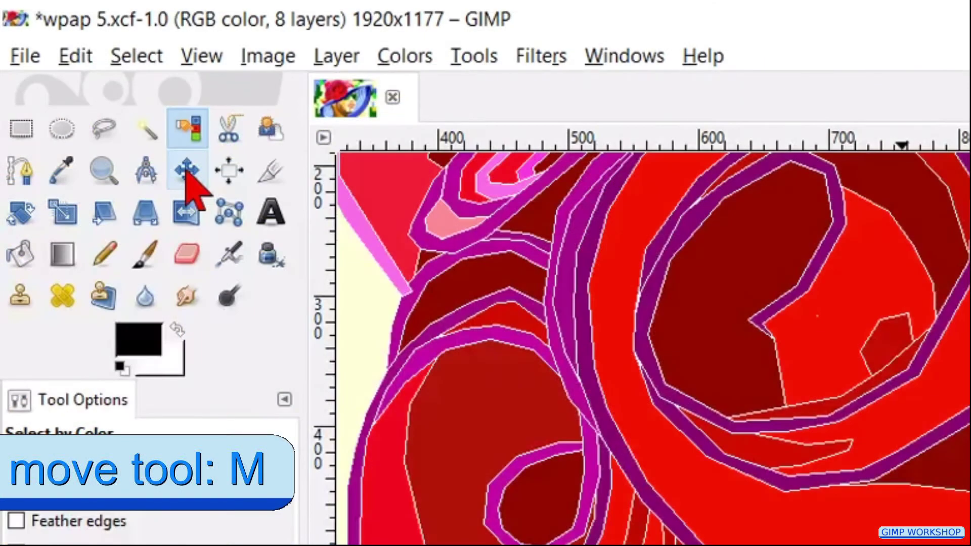
click(186, 171)
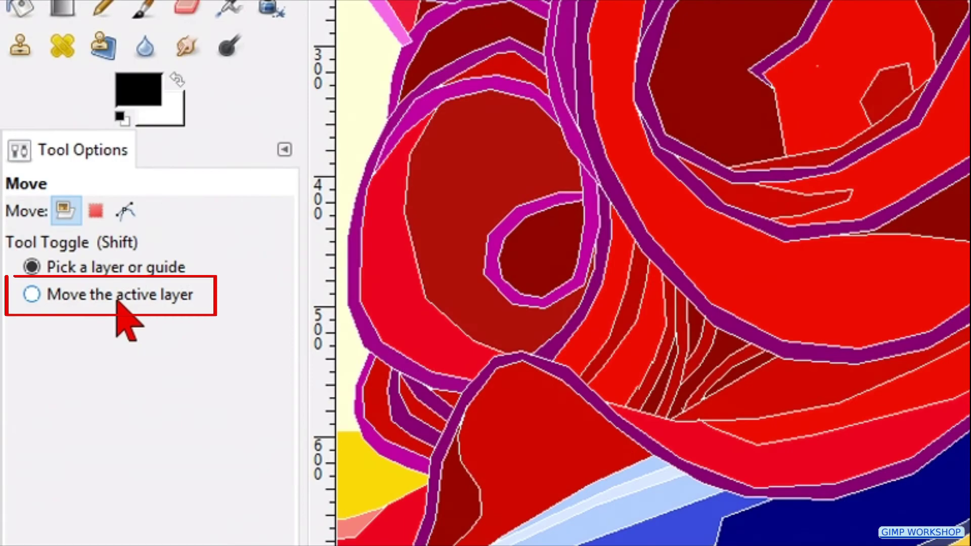
click(117, 302)
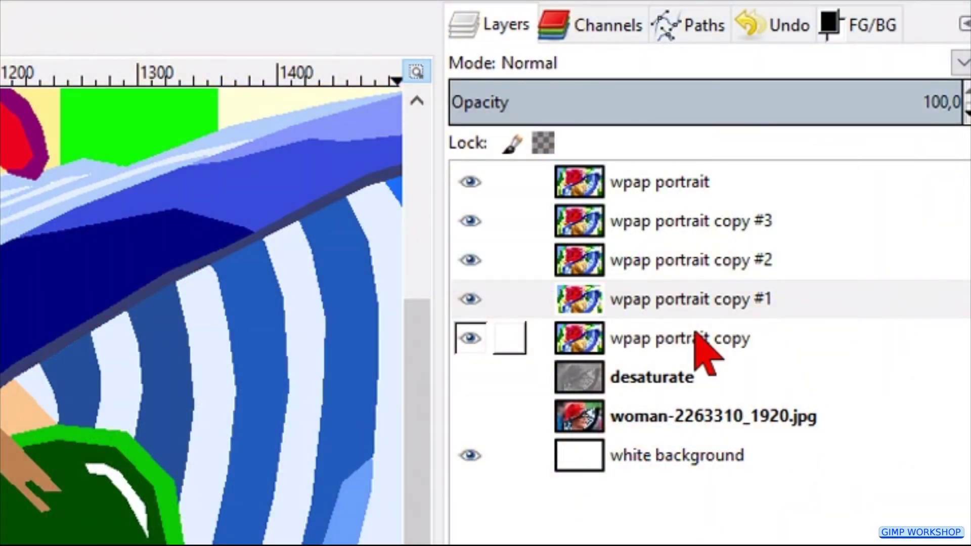
click(699, 338)
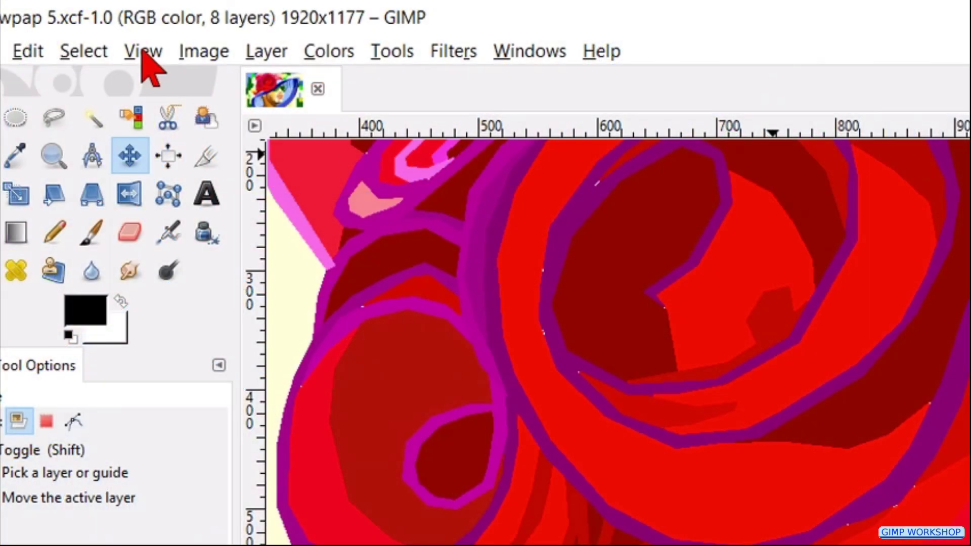
Zoom to fit the whole pop-art portrait in the window to review the flat facets.
click(143, 51)
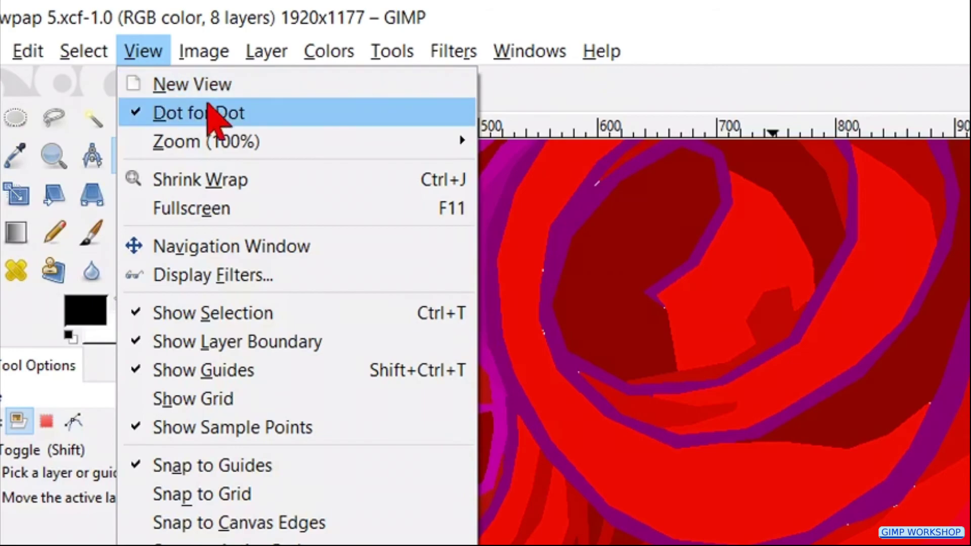
mouse_move(110, 62)
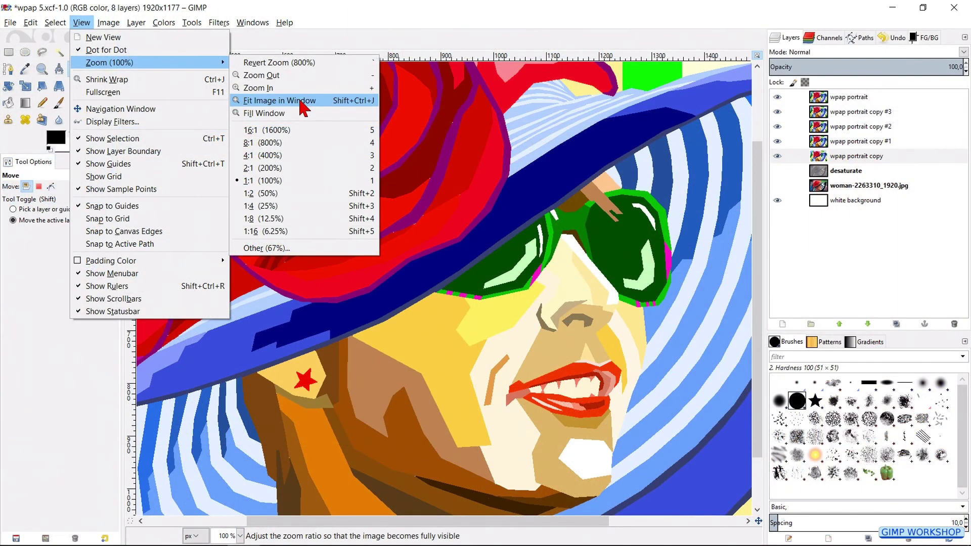
click(300, 100)
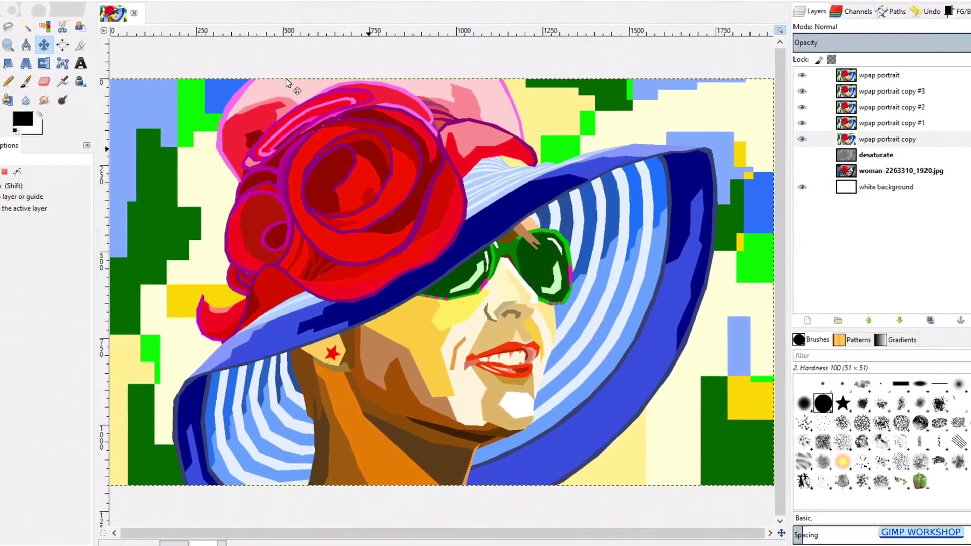